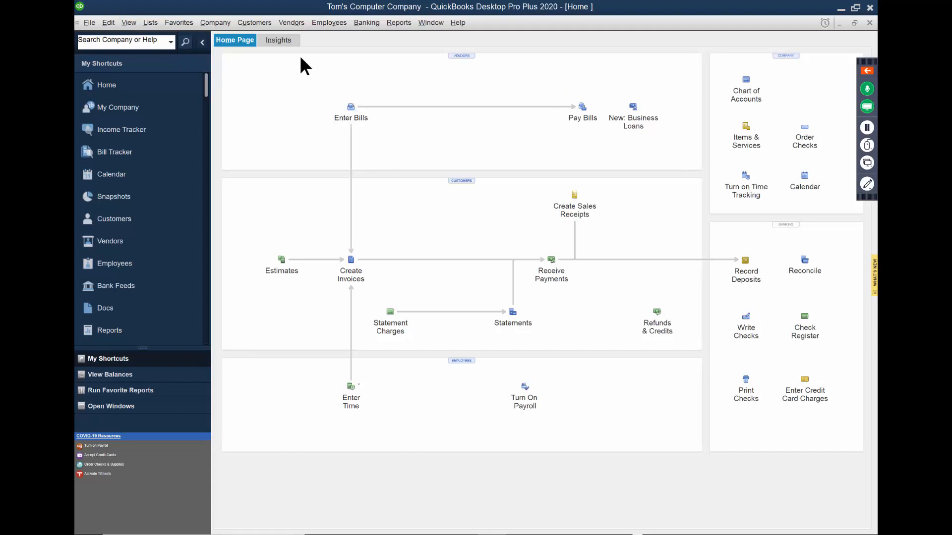
Step: Activate inventory and purchase orders in the company preferences for Items & Inventory, and reopen the home page
{"action": "left_click", "coordinate": [109, 23]}
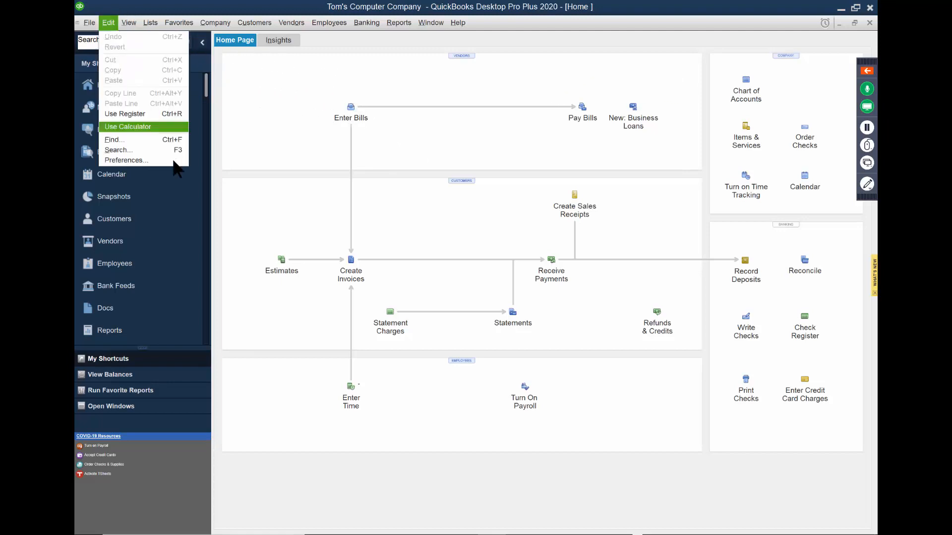
{"action": "left_click", "coordinate": [134, 160]}
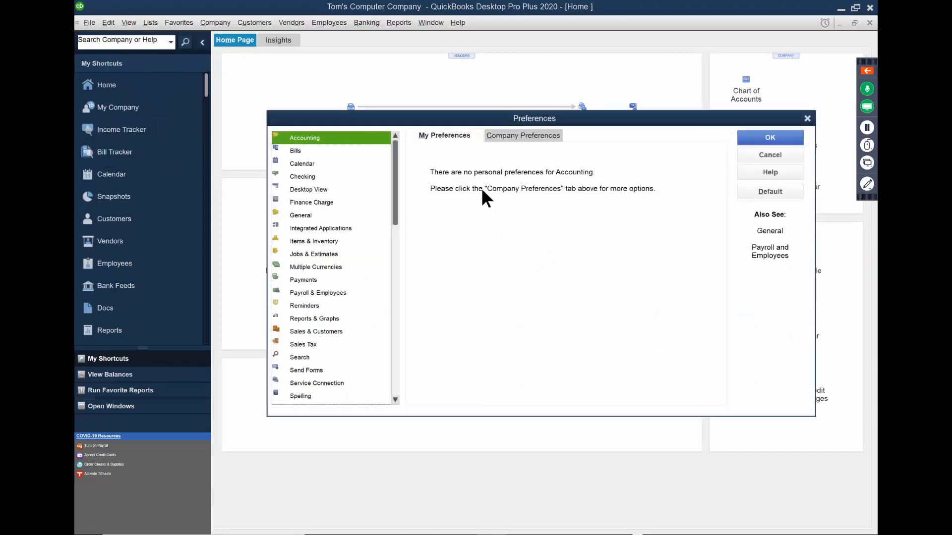
{"action": "left_click", "coordinate": [316, 241]}
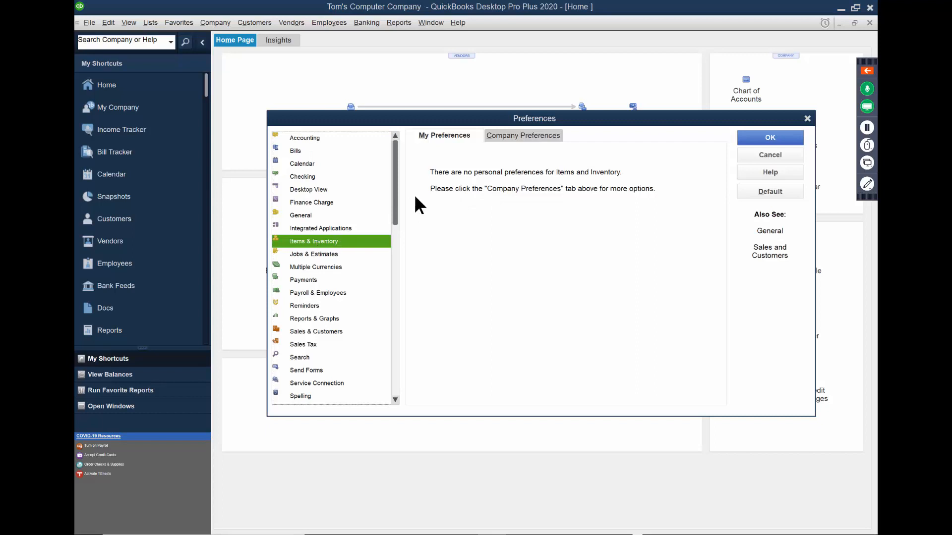
{"action": "left_click", "coordinate": [511, 136]}
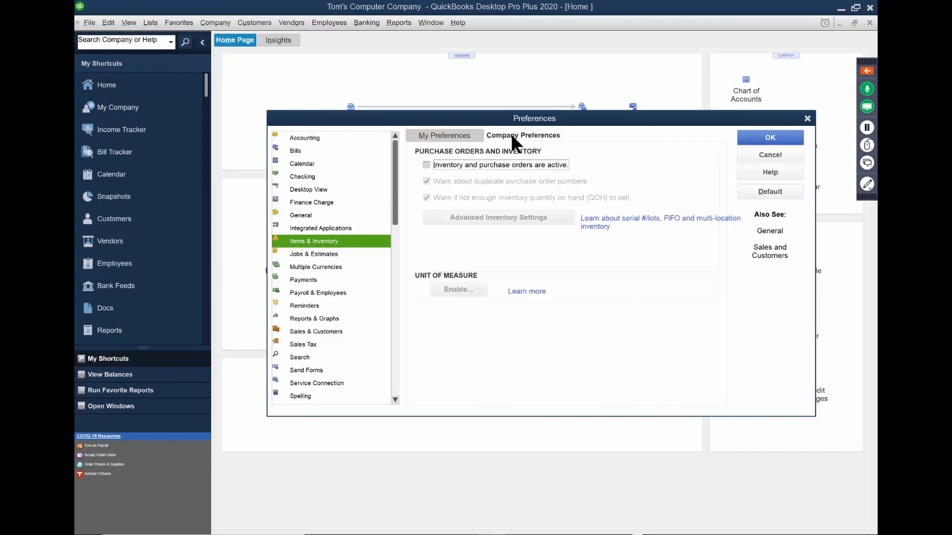
{"action": "left_click", "coordinate": [427, 165]}
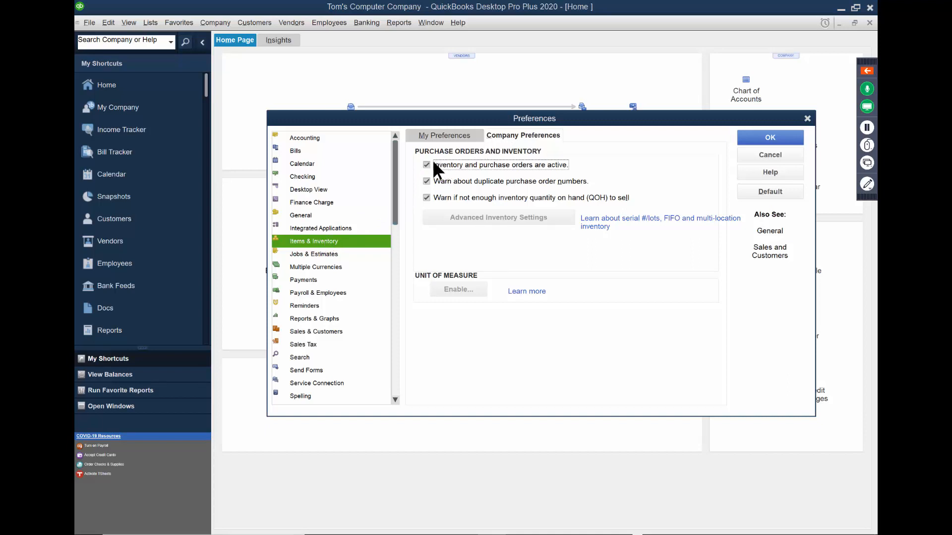
{"action": "left_click", "coordinate": [763, 139]}
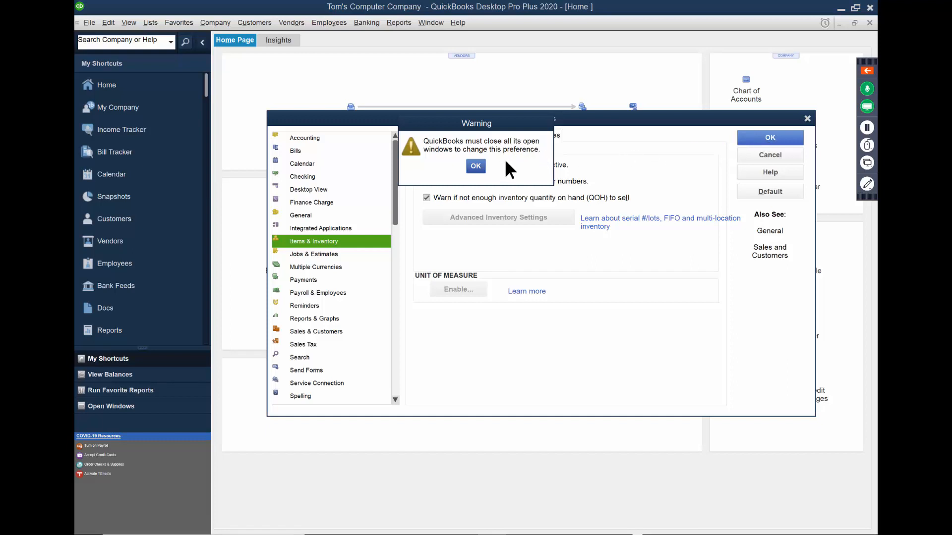
{"action": "left_click", "coordinate": [475, 166]}
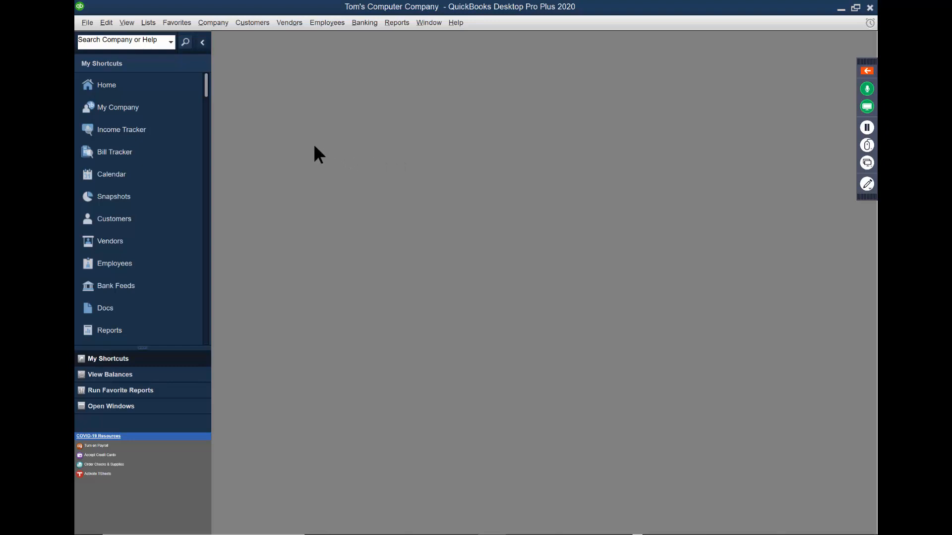
{"action": "left_click", "coordinate": [108, 90]}
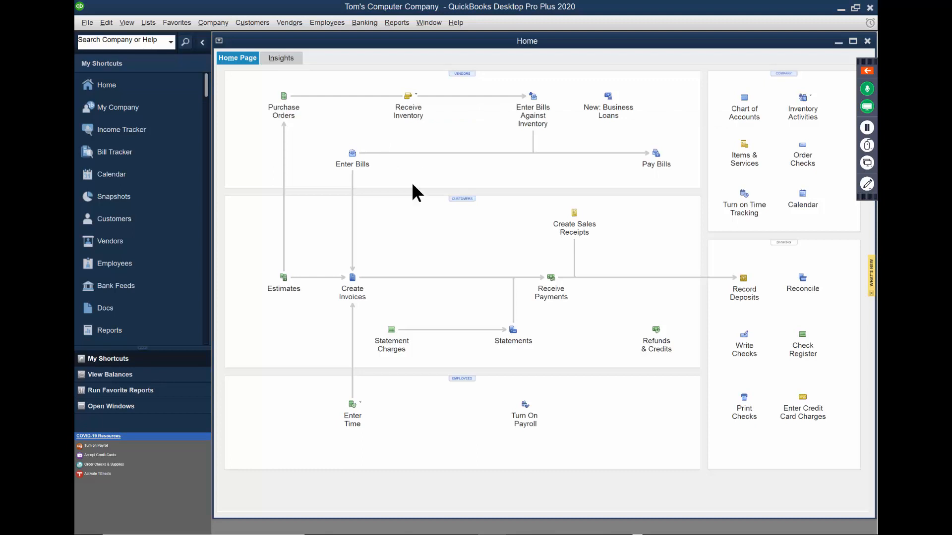
Step: Open the Item List and maximize its window
{"action": "left_click", "coordinate": [146, 23]}
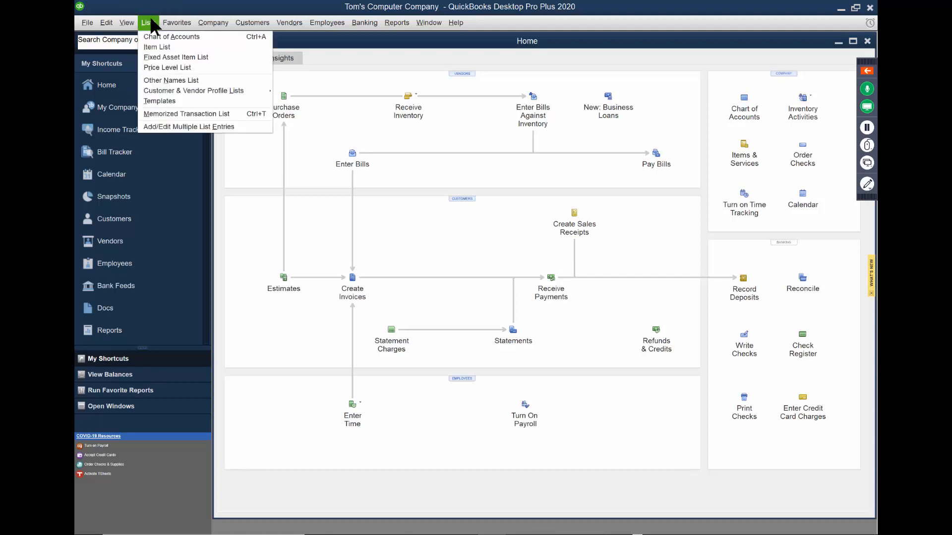
{"action": "left_click", "coordinate": [184, 46]}
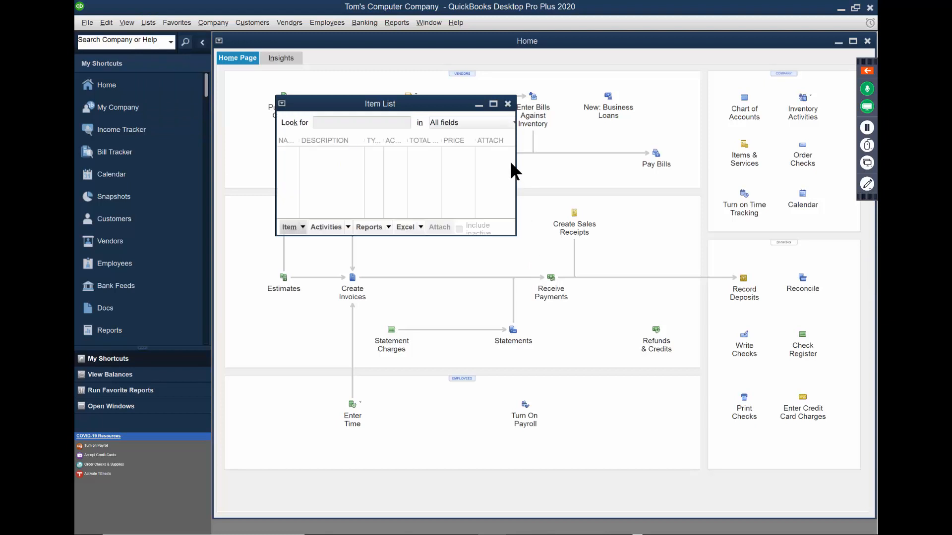
{"action": "left_click", "coordinate": [493, 105]}
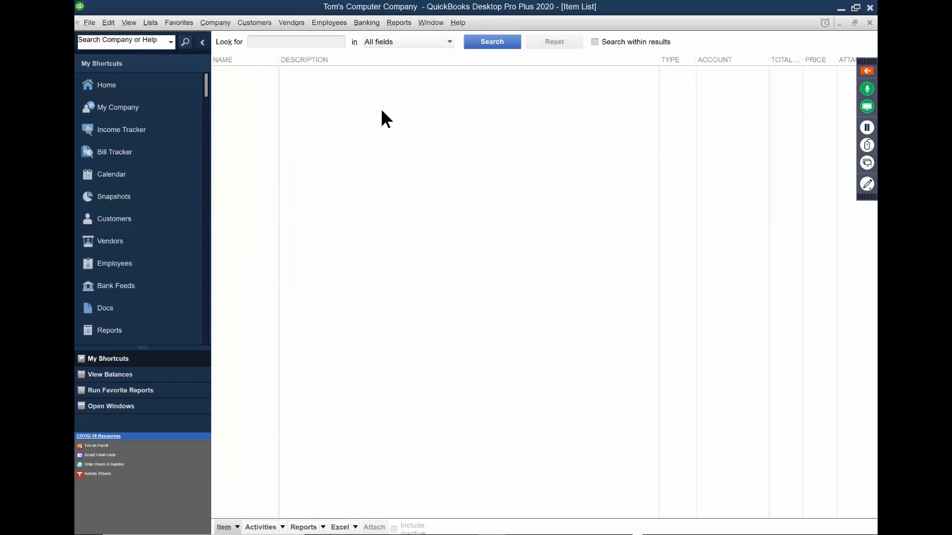
Step: Create a new Service item named Webinar with a rate of 500
{"action": "right_click", "coordinate": [241, 87]}
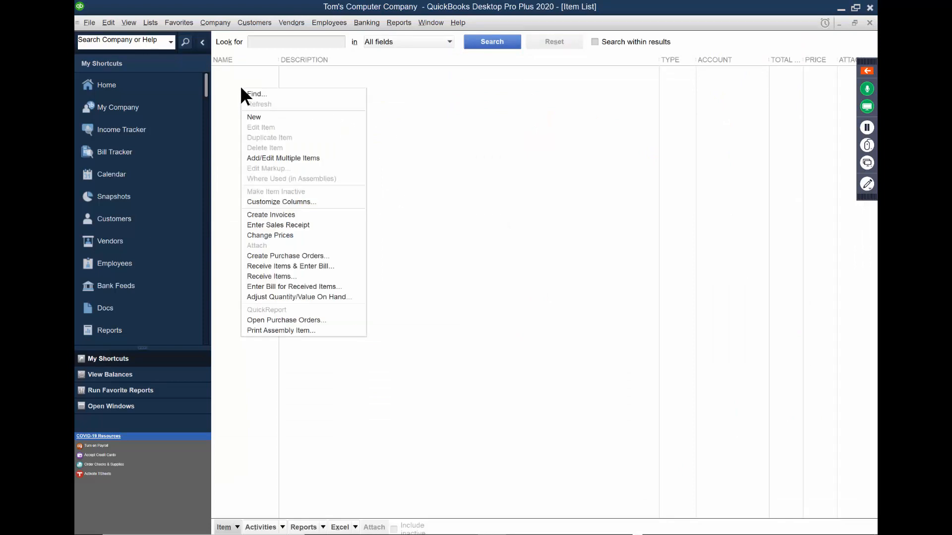
{"action": "left_click", "coordinate": [284, 119]}
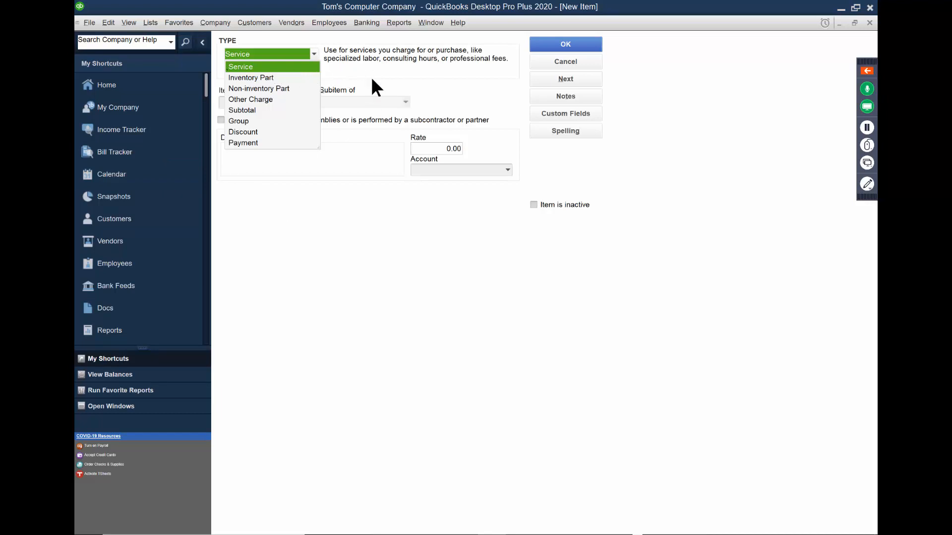
{"action": "left_click", "coordinate": [279, 68]}
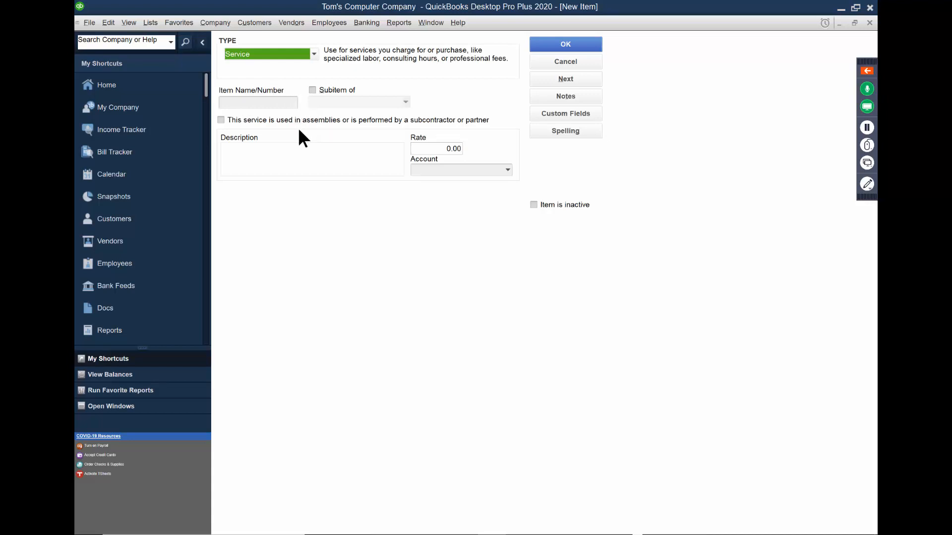
{"action": "left_click", "coordinate": [262, 102]}
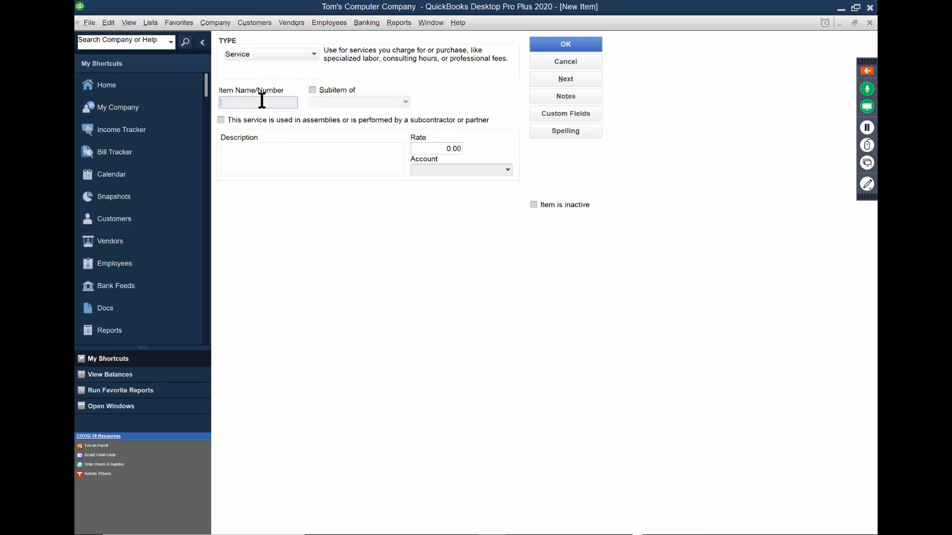
{"action": "type", "text": "Webinar"}
{"action": "key", "text": "Tab"}
{"action": "key", "text": "Tab"}
{"action": "key", "text": "Tab"}
{"action": "key", "text": "Tab"}
{"action": "type", "text": "500"}
{"action": "left_click", "coordinate": [565, 43]}
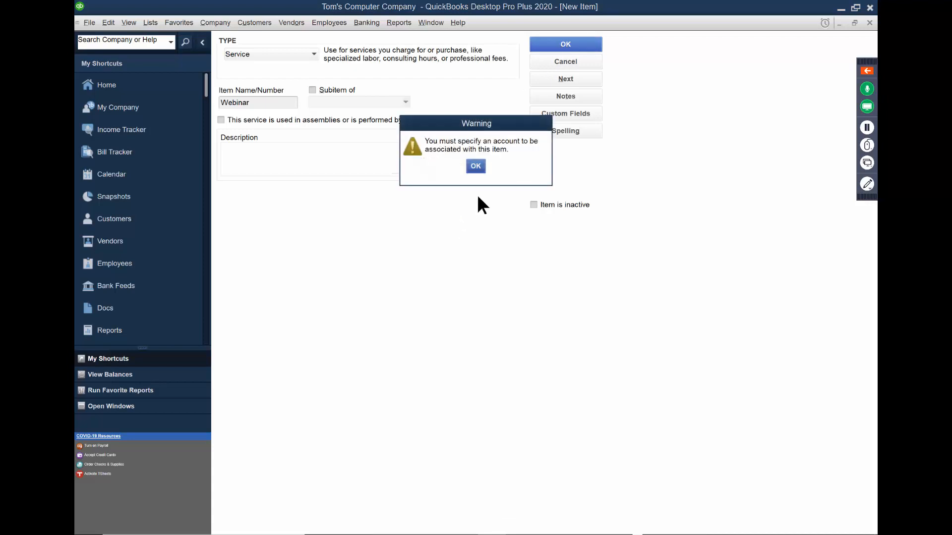
{"action": "left_click", "coordinate": [475, 165]}
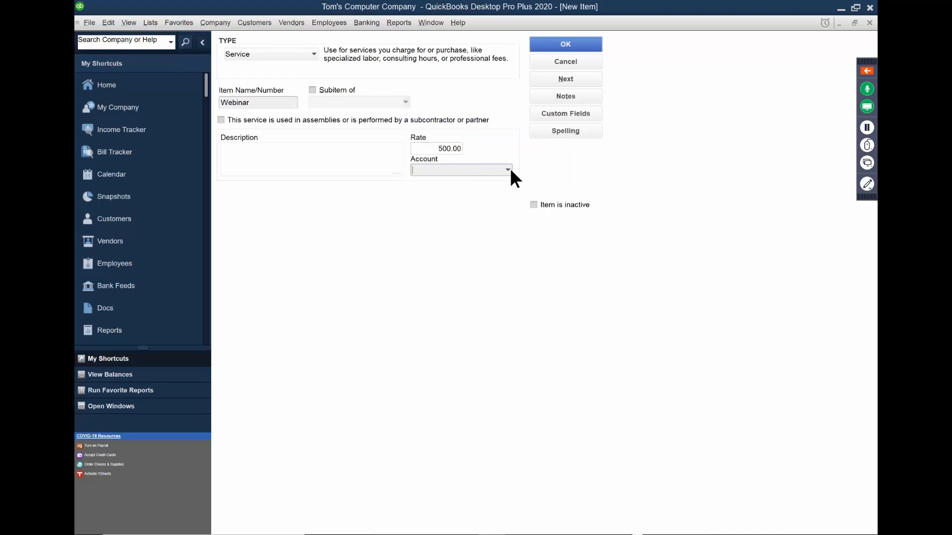
Step: Assign the account 48100 Sales - Software to the Webinar item and save it
{"action": "left_click", "coordinate": [507, 171]}
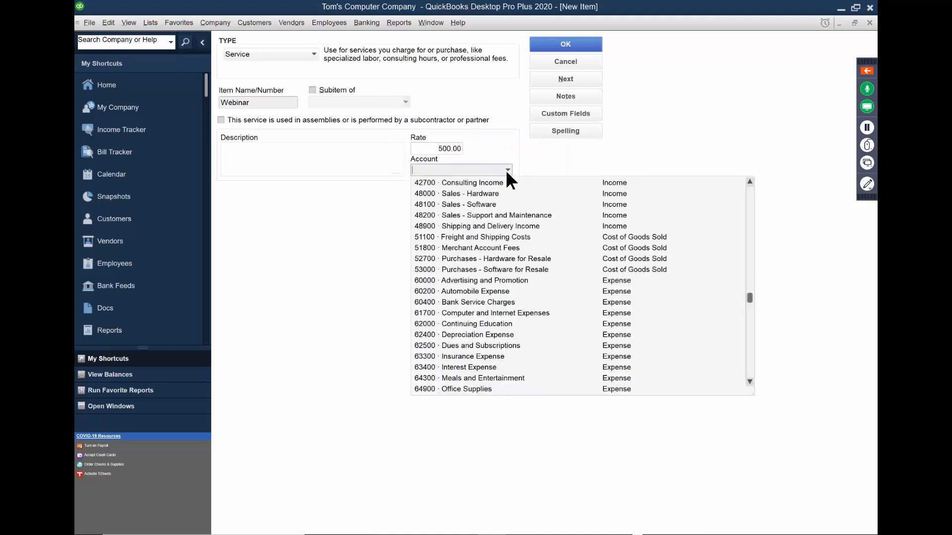
{"action": "left_click", "coordinate": [480, 204]}
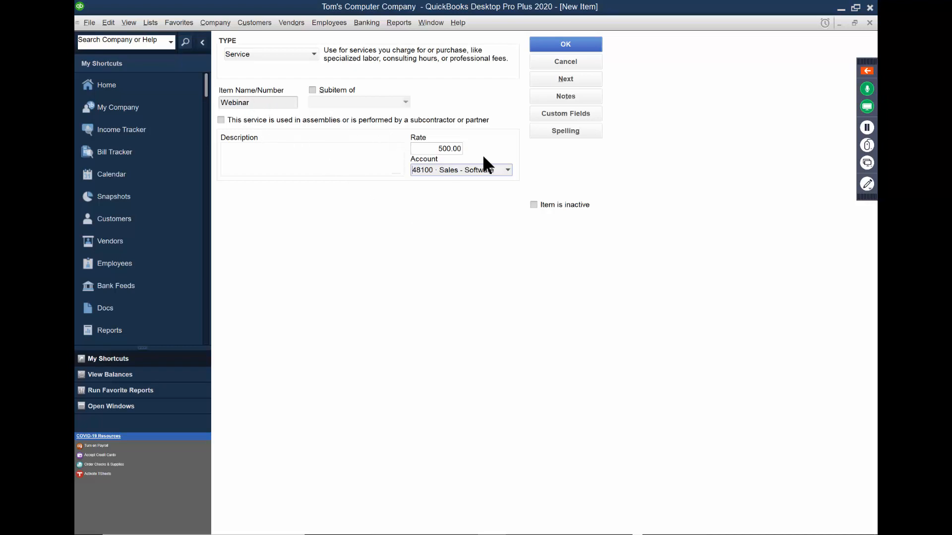
{"action": "left_click", "coordinate": [508, 170]}
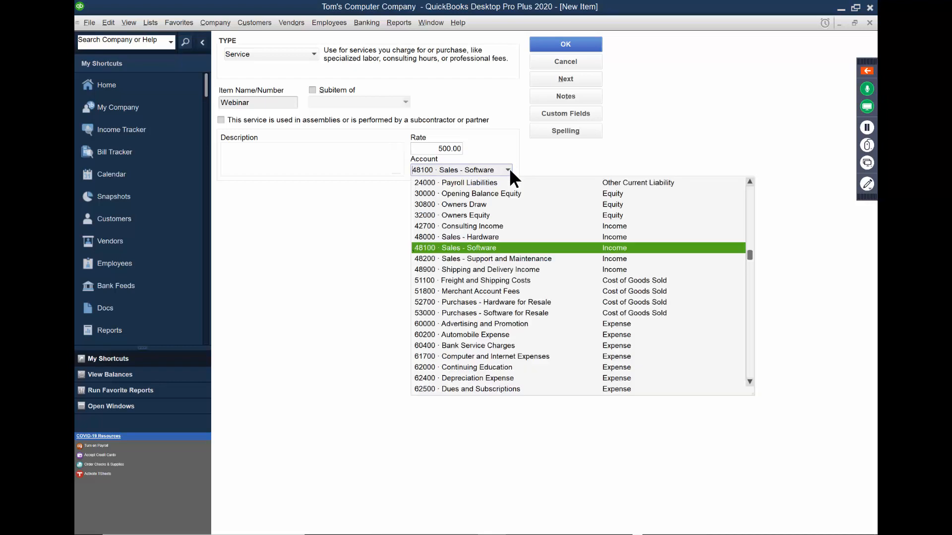
{"action": "left_click", "coordinate": [478, 248]}
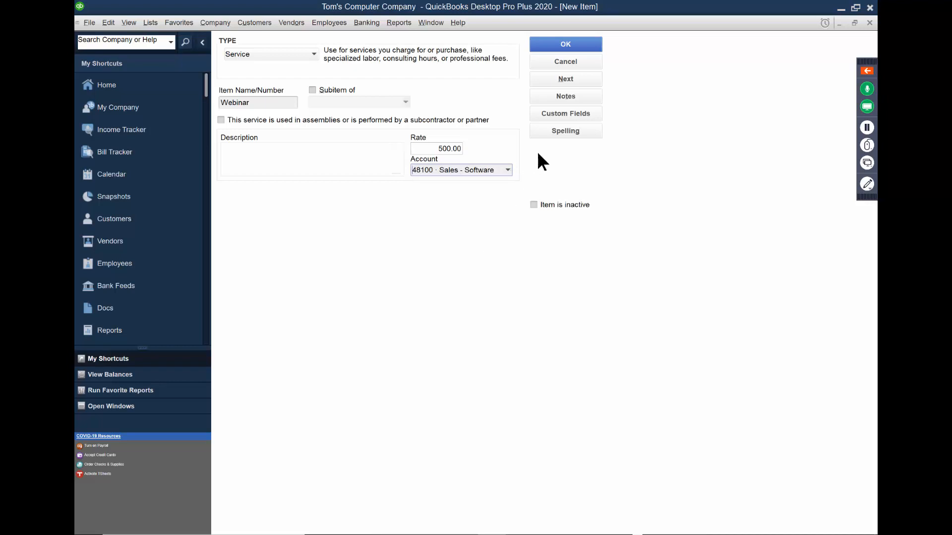
{"action": "left_click", "coordinate": [560, 48]}
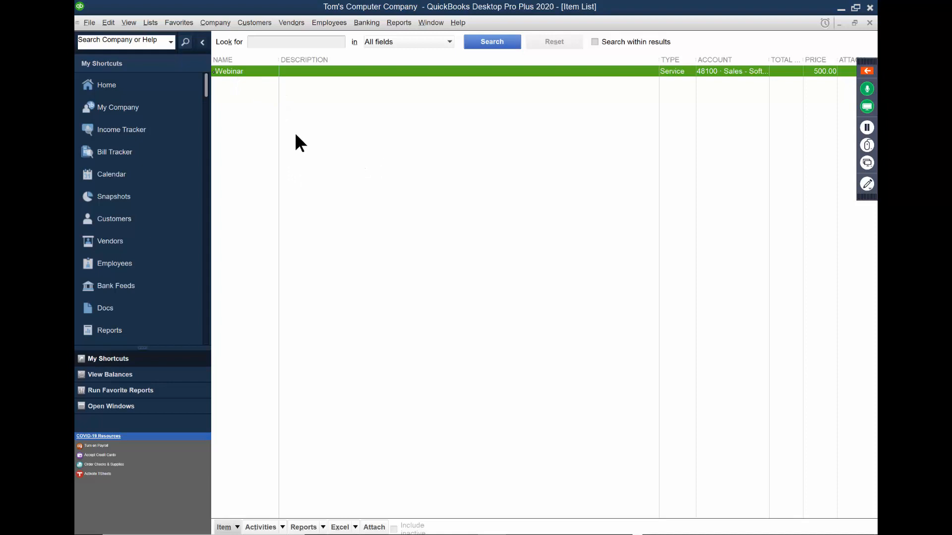
Step: Start a new Inventory Part item named Keyboards
{"action": "right_click", "coordinate": [256, 115]}
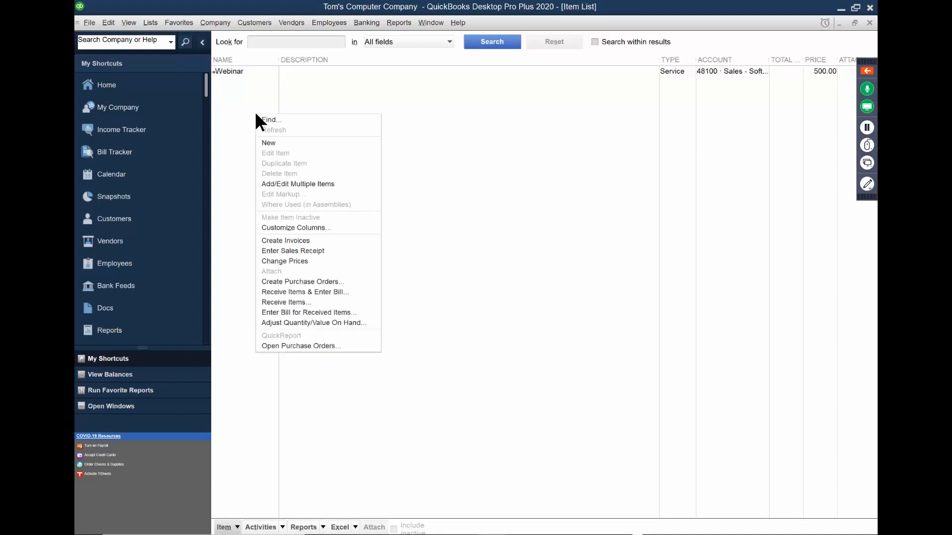
{"action": "left_click", "coordinate": [276, 143]}
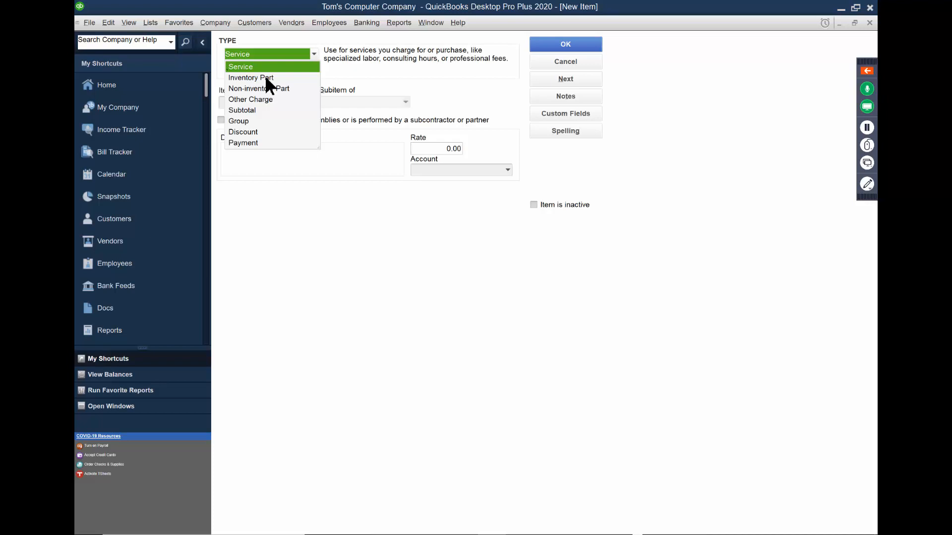
{"action": "left_click", "coordinate": [266, 78]}
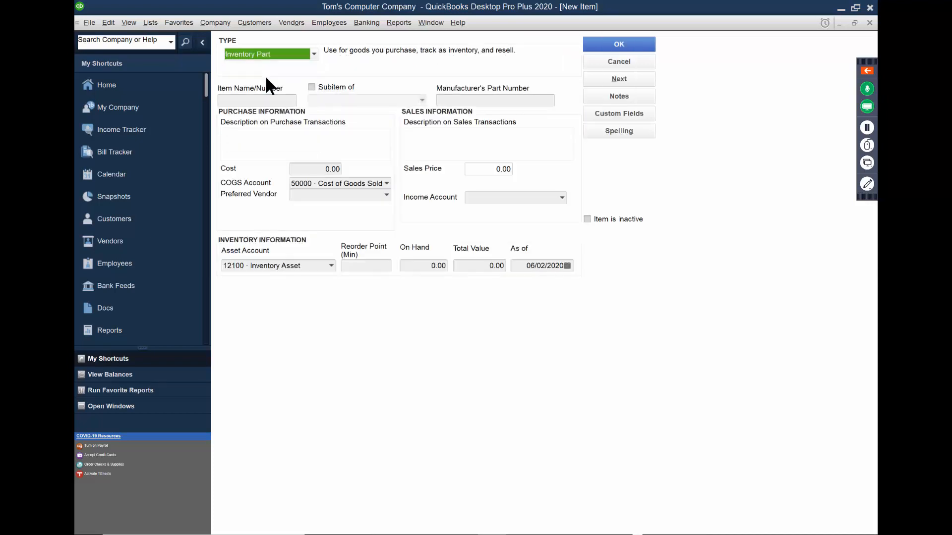
{"action": "left_click", "coordinate": [278, 100]}
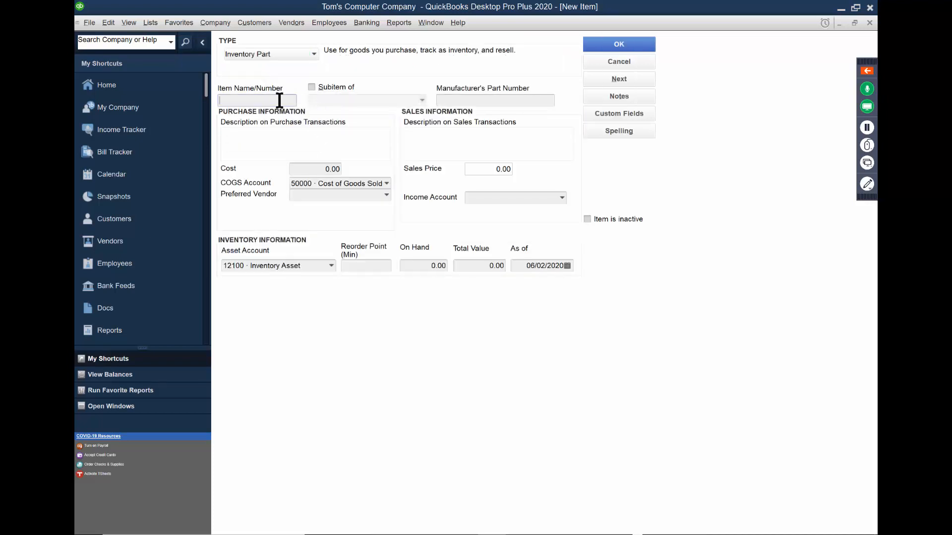
{"action": "type", "text": "Keyboards"}
{"action": "key", "text": "Tab"}
{"action": "key", "text": "Tab"}
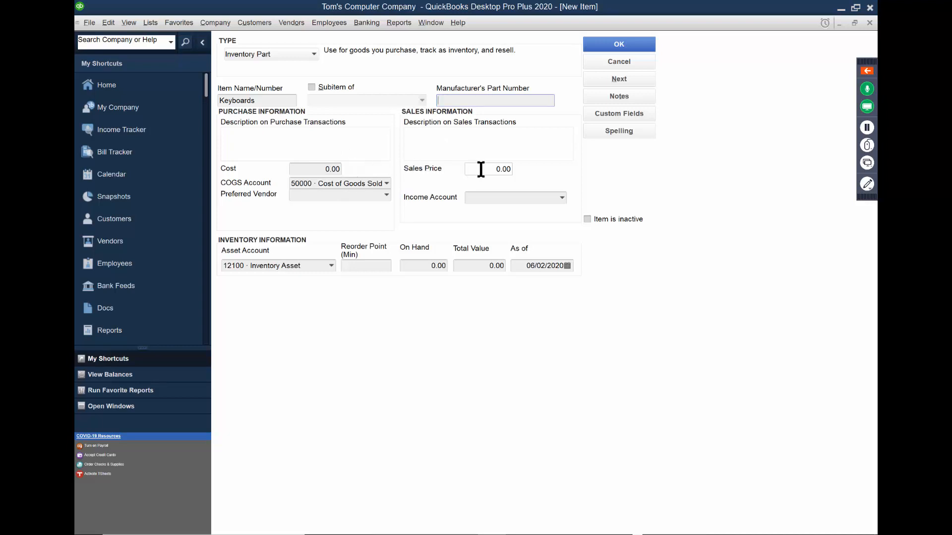
Step: Set the Keyboards item's cost to 4.00 with 50000 Cost of Goods Sold as the COGS account
{"action": "left_click", "coordinate": [300, 168]}
{"action": "double_click", "coordinate": [345, 168]}
{"action": "type", "text": "4.00"}
{"action": "left_click", "coordinate": [386, 182]}
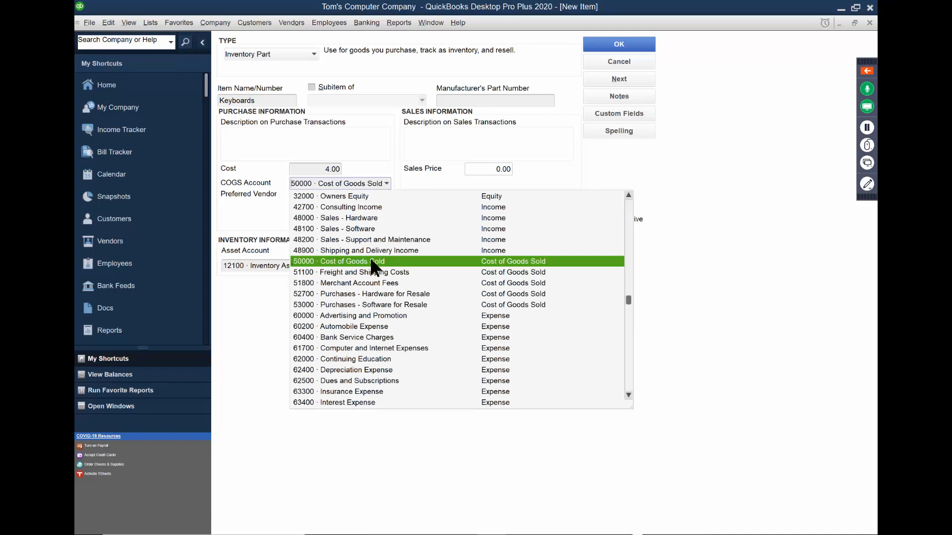
{"action": "left_click", "coordinate": [371, 261]}
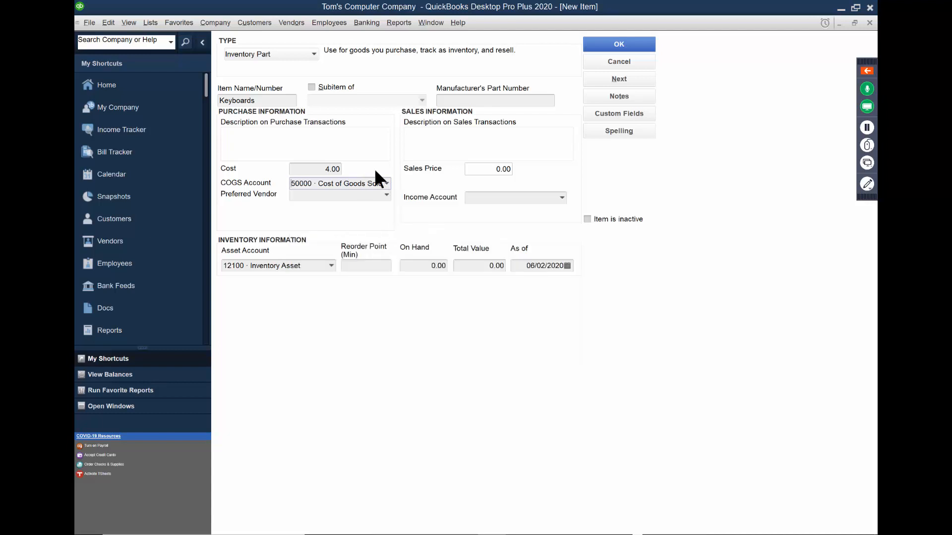
Step: Set the Keyboards item's sales price to 9.00 and its income account to 48000 Sales - Hardware
{"action": "left_click", "coordinate": [475, 168]}
{"action": "type", "text": "9.00"}
{"action": "left_click", "coordinate": [563, 197]}
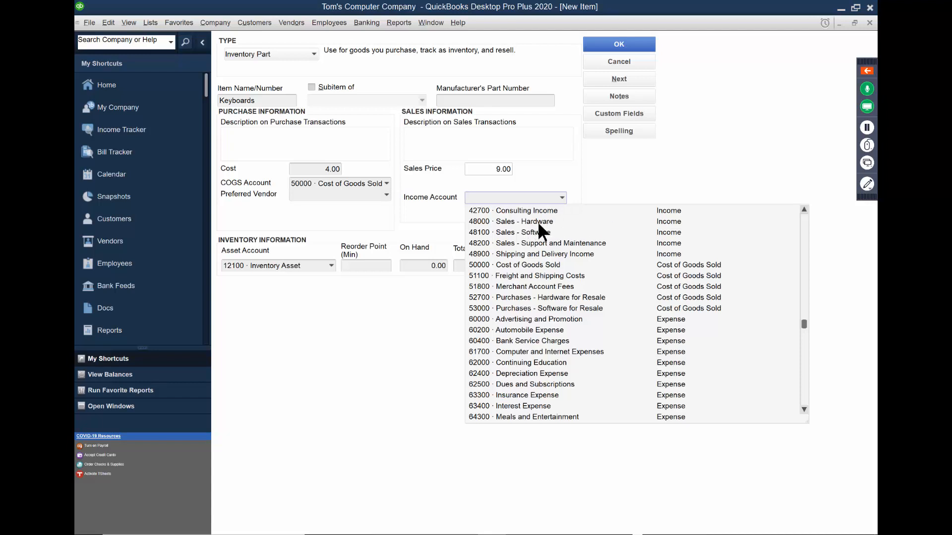
{"action": "left_click", "coordinate": [537, 221]}
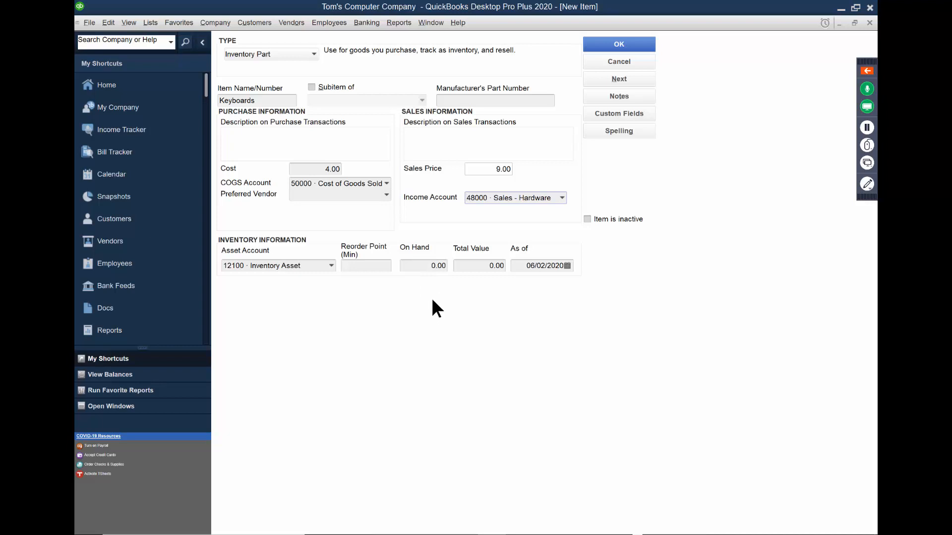
Step: Enter 50 on hand for the Keyboards item, review the asset account choices, and save the item
{"action": "left_click", "coordinate": [429, 265]}
{"action": "type", "text": "50"}
{"action": "key", "text": "Tab"}
{"action": "left_click", "coordinate": [331, 266]}
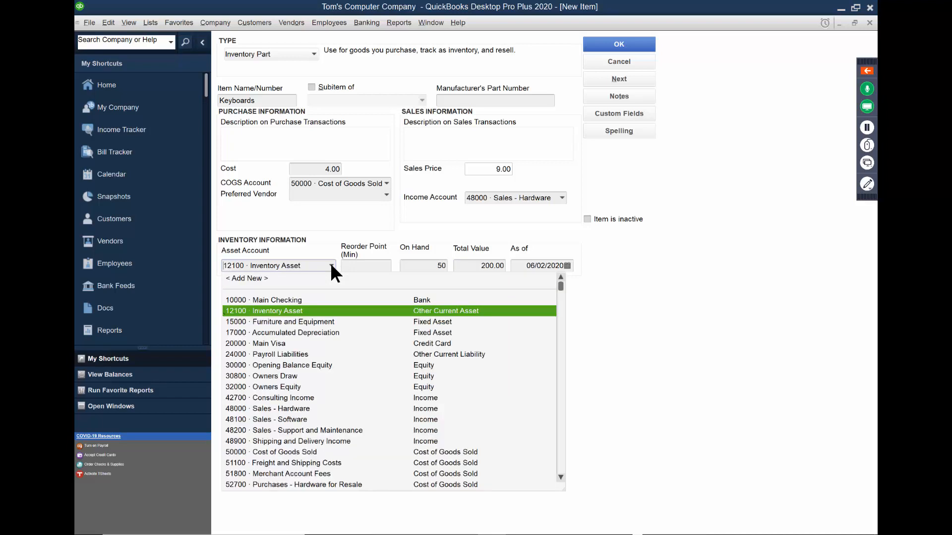
{"action": "left_click", "coordinate": [330, 263]}
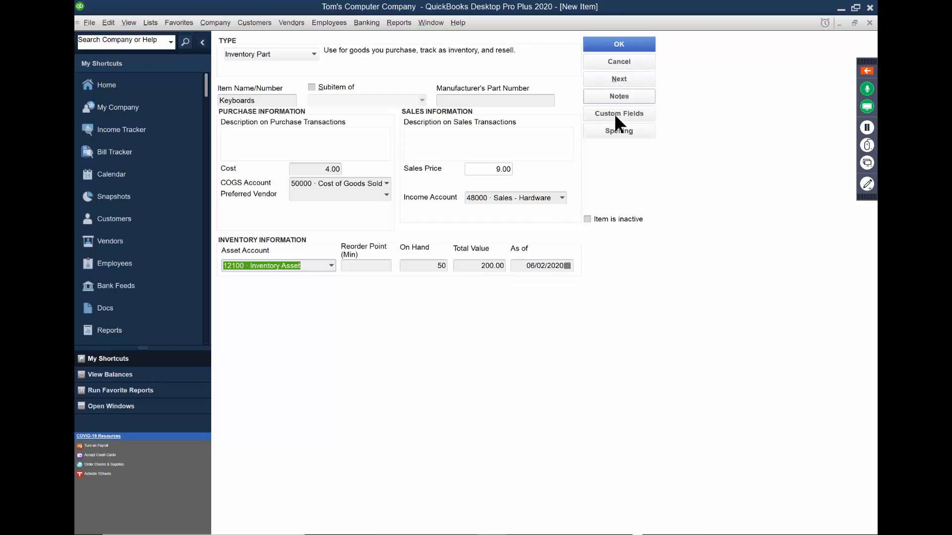
{"action": "left_click", "coordinate": [620, 43]}
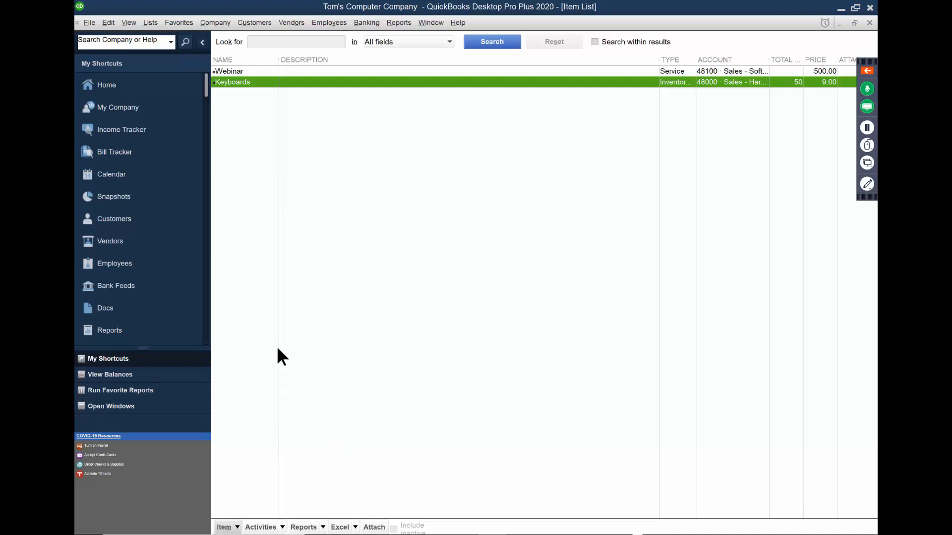
Step: Review the Excel import, paste and export options for items, and close the Item List
{"action": "left_click", "coordinate": [356, 527]}
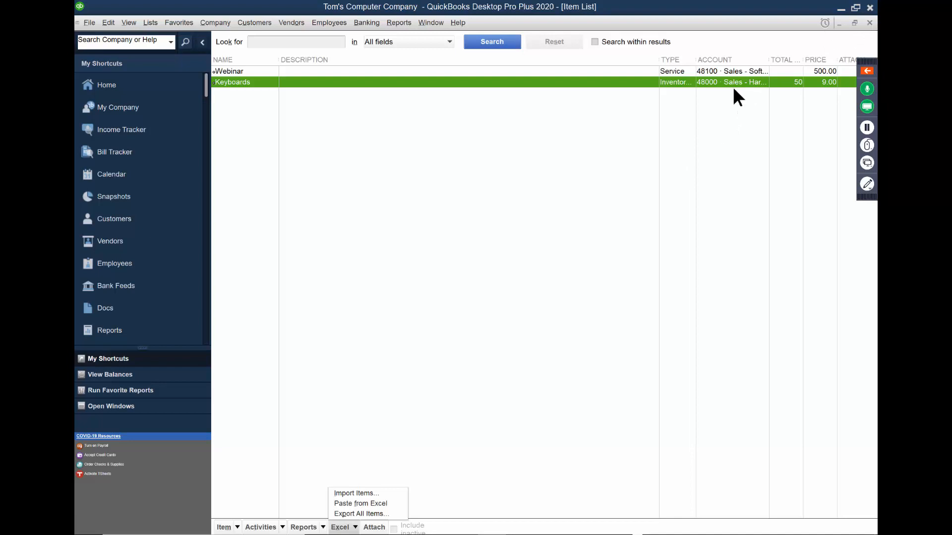
{"action": "left_click", "coordinate": [555, 204]}
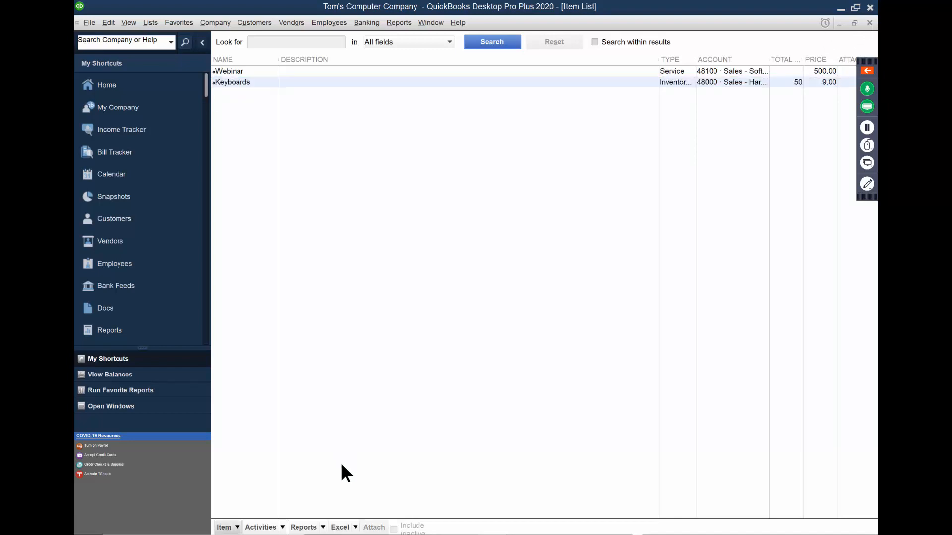
{"action": "left_click", "coordinate": [355, 527]}
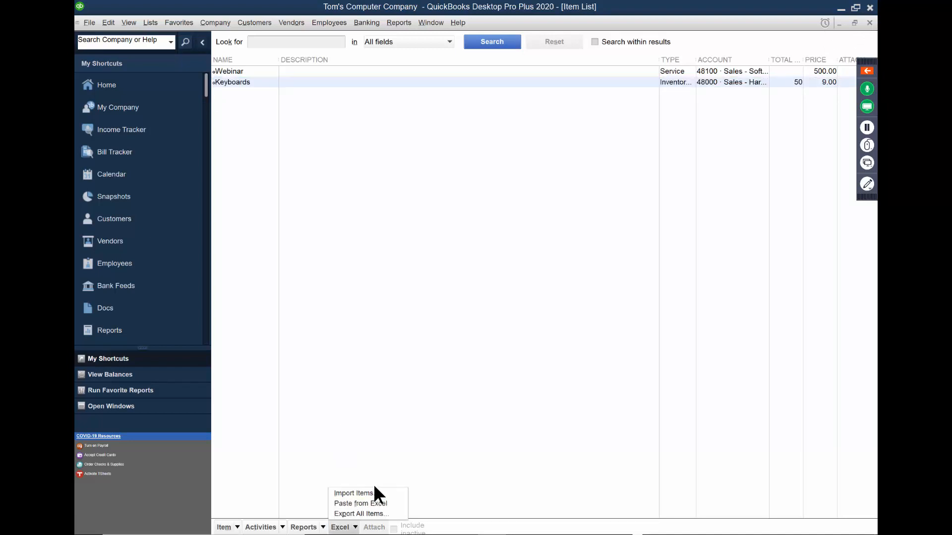
{"action": "left_click", "coordinate": [483, 255]}
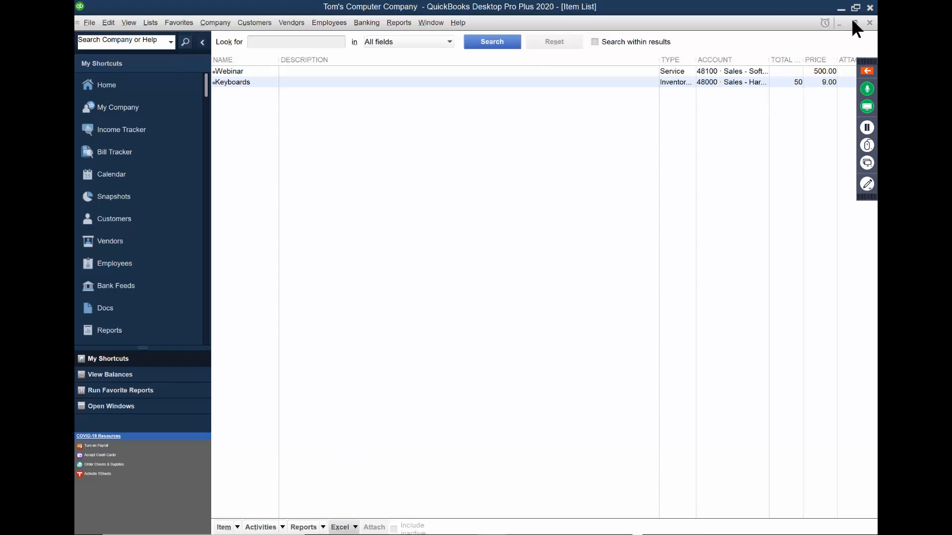
{"action": "left_click", "coordinate": [869, 23]}
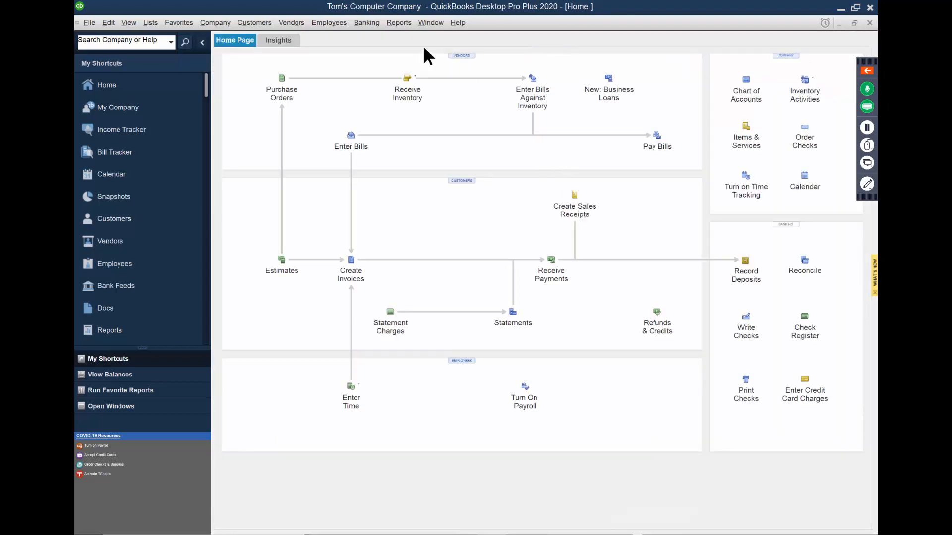
Step: Open the Customer Center and start a new customer record
{"action": "left_click", "coordinate": [245, 27]}
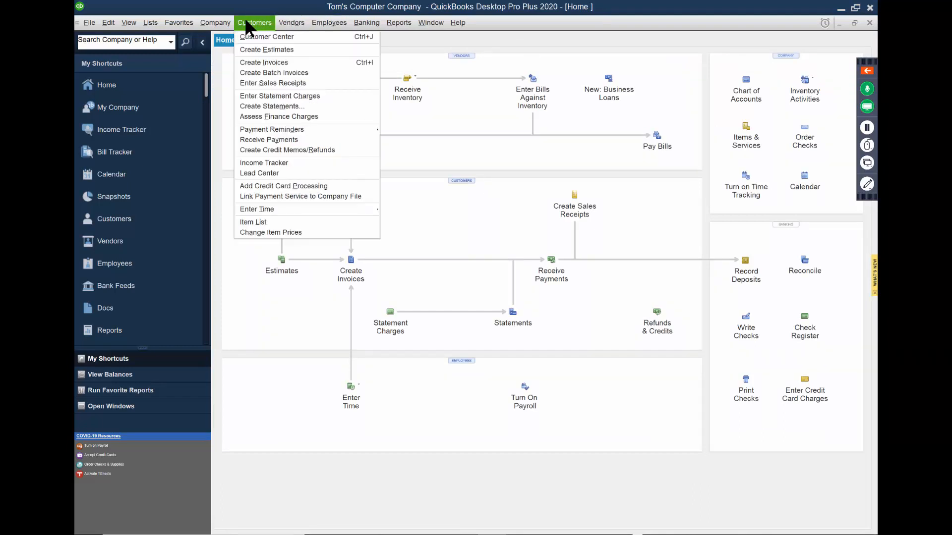
{"action": "left_click", "coordinate": [271, 35]}
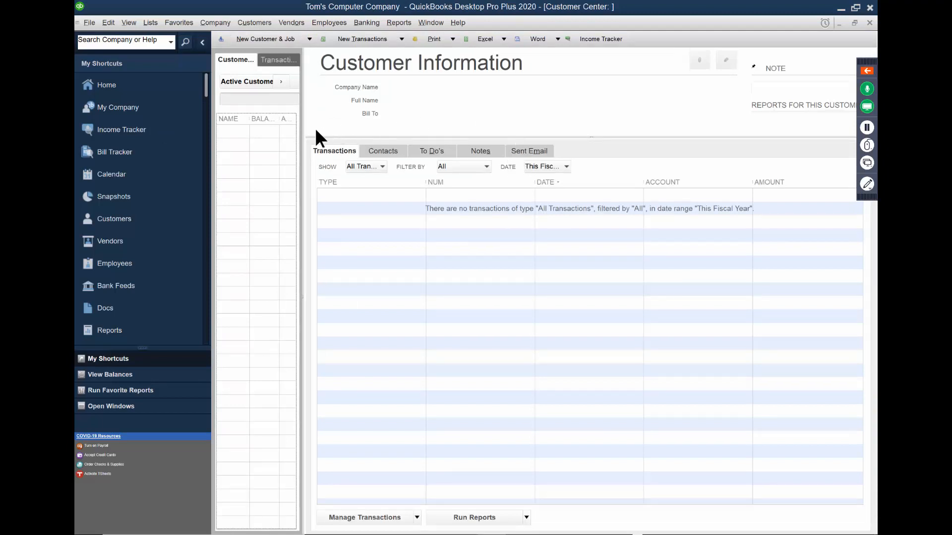
{"action": "right_click", "coordinate": [236, 130]}
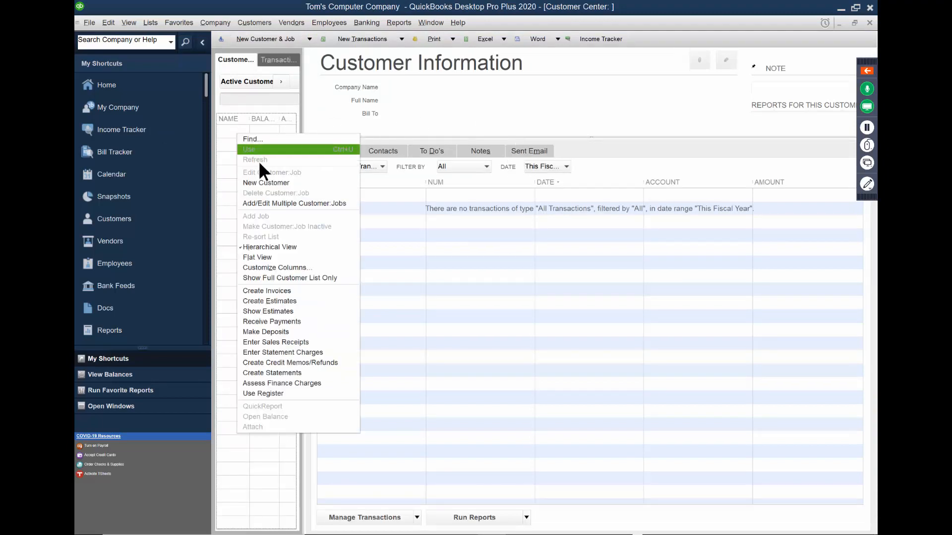
{"action": "left_click", "coordinate": [265, 182]}
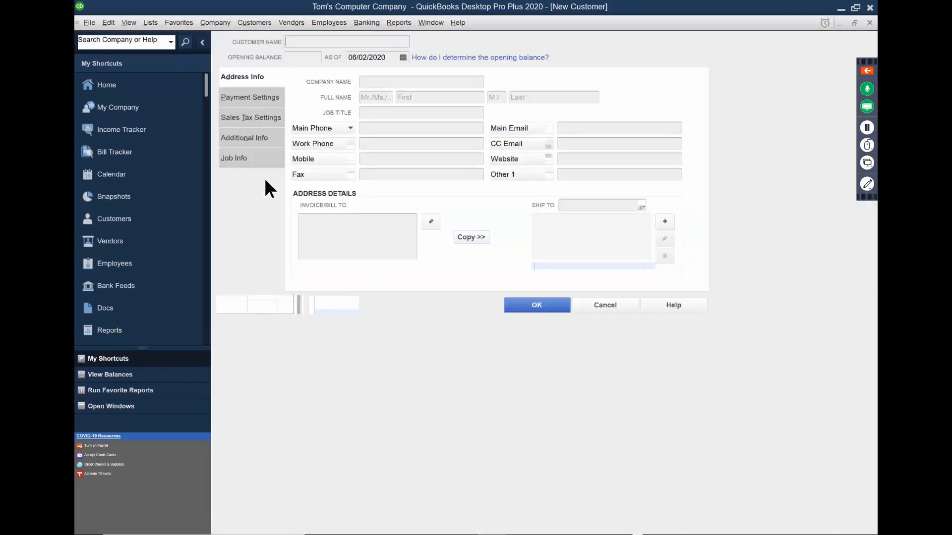
Step: Enter the customer's full name as both the customer name and the company name, and save the customer
{"action": "type", "text": "J"}
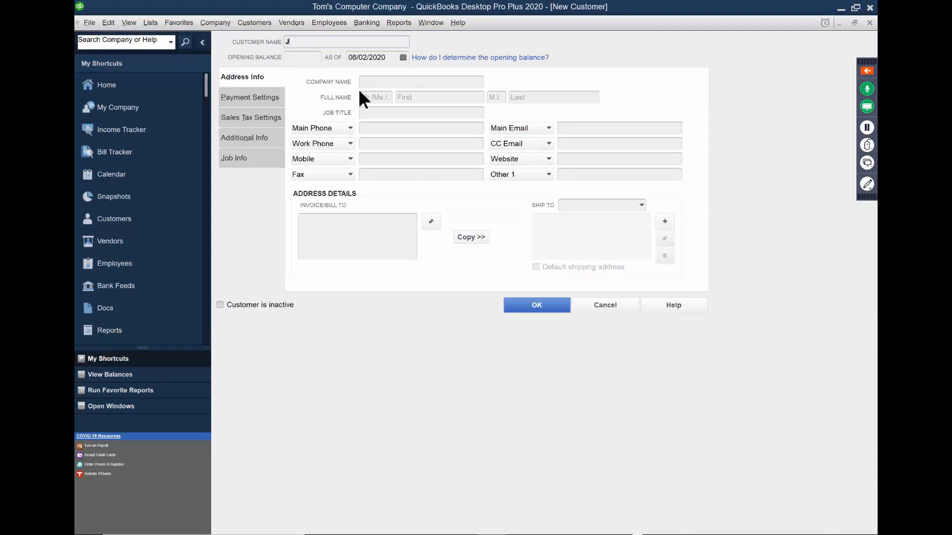
{"action": "type", "text": "ohn Smith"}
{"action": "left_click_drag", "start_coordinate": [333, 42], "coordinate": [282, 30]}
{"action": "key", "text": "ctrl+c"}
{"action": "left_click", "coordinate": [400, 81]}
{"action": "key", "text": "ctrl+v"}
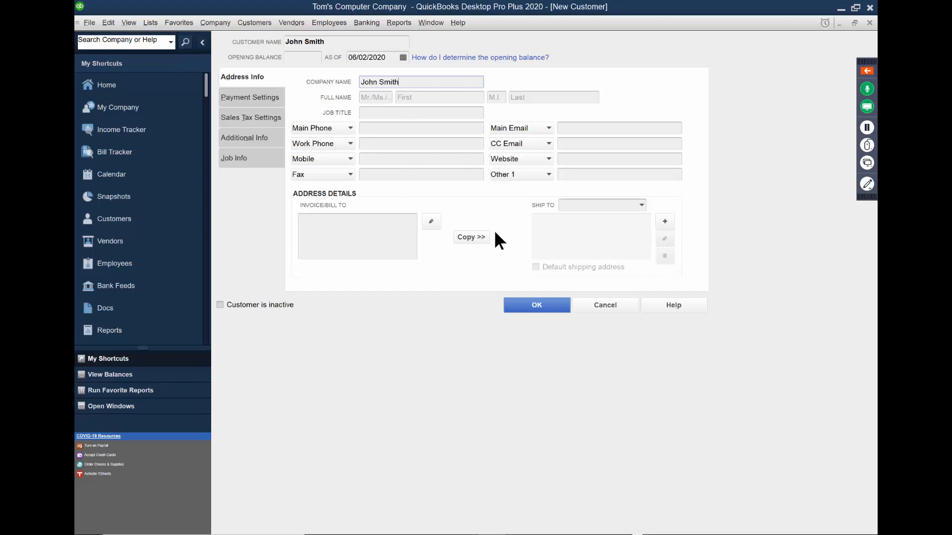
{"action": "left_click", "coordinate": [523, 304]}
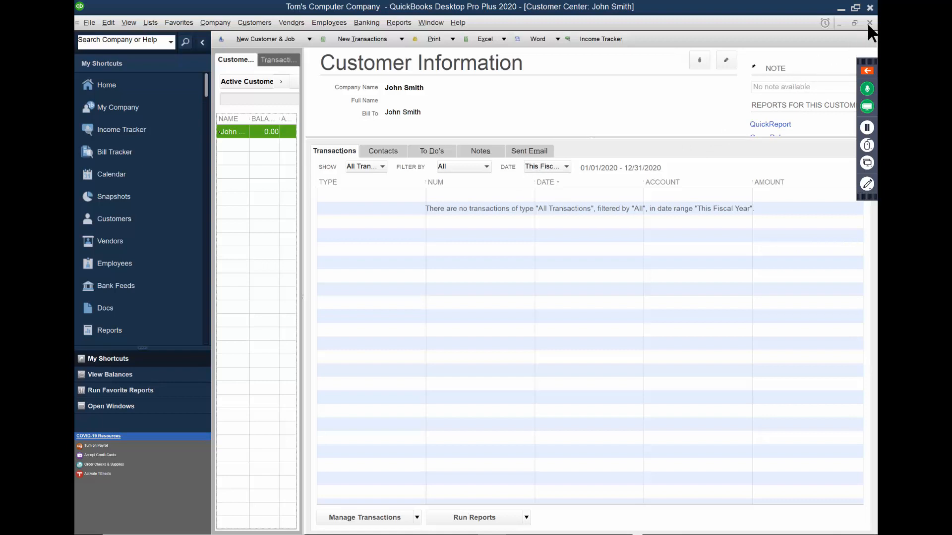
Step: Review the customer list actions and the Excel import and export options for customers, and close the Customer Center
{"action": "right_click", "coordinate": [270, 176]}
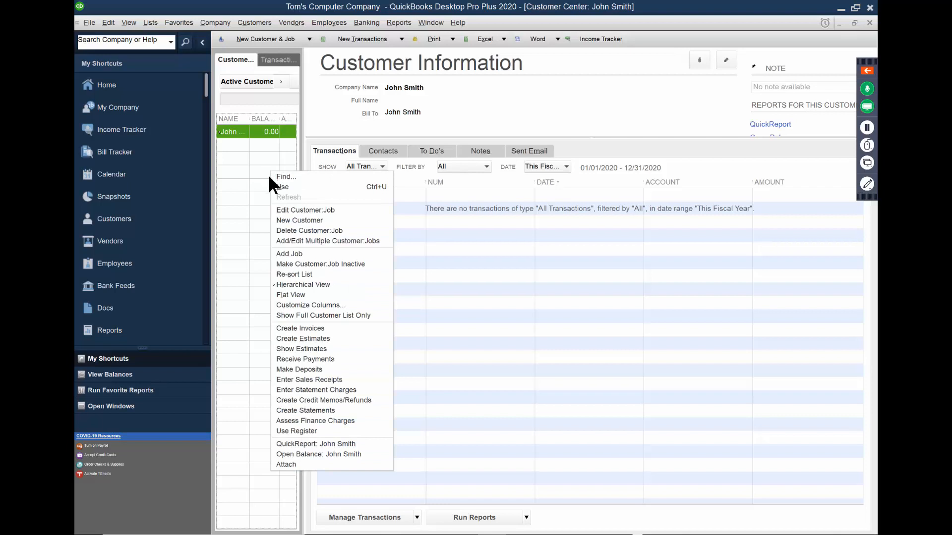
{"action": "left_click", "coordinate": [507, 103]}
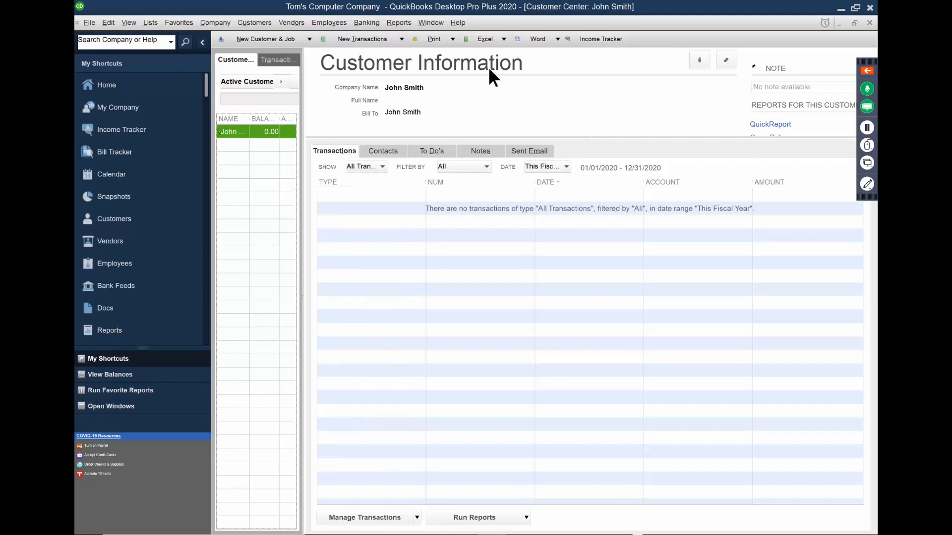
{"action": "left_click", "coordinate": [497, 37]}
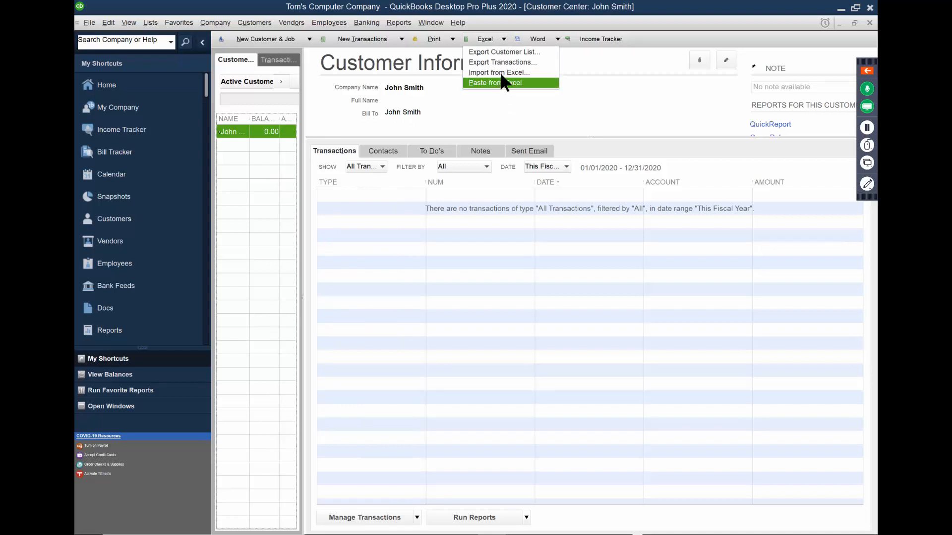
{"action": "left_click", "coordinate": [591, 109]}
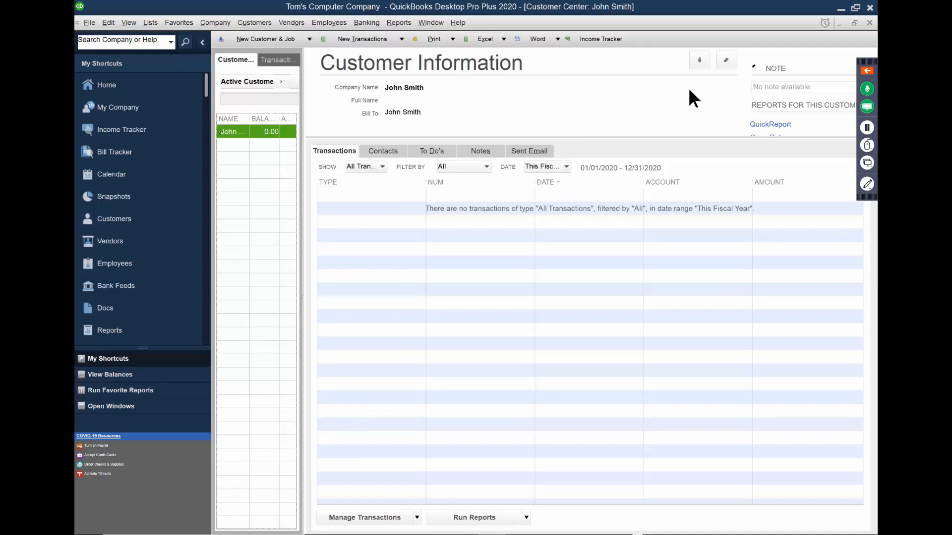
{"action": "left_click", "coordinate": [869, 23]}
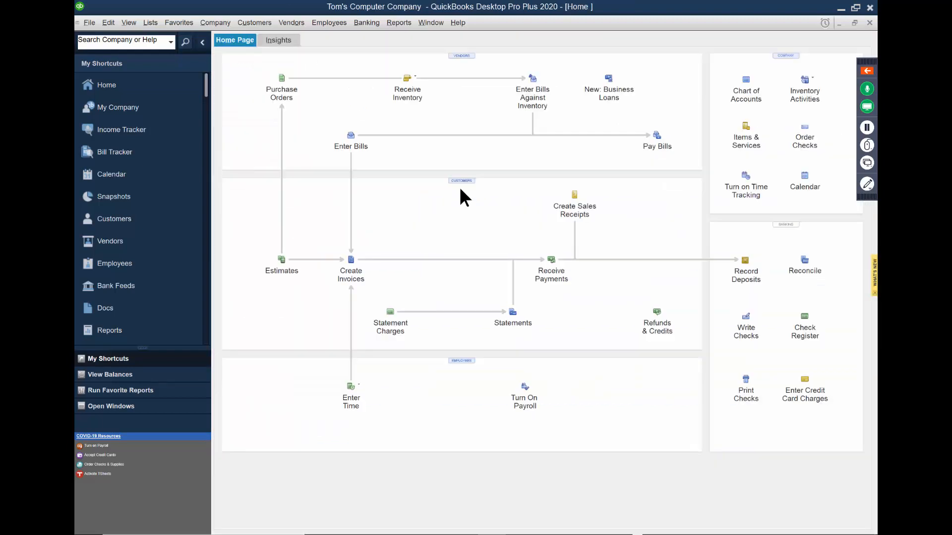
Step: Open the Vendor Center and dismiss the introductory overlay
{"action": "left_click", "coordinate": [295, 22]}
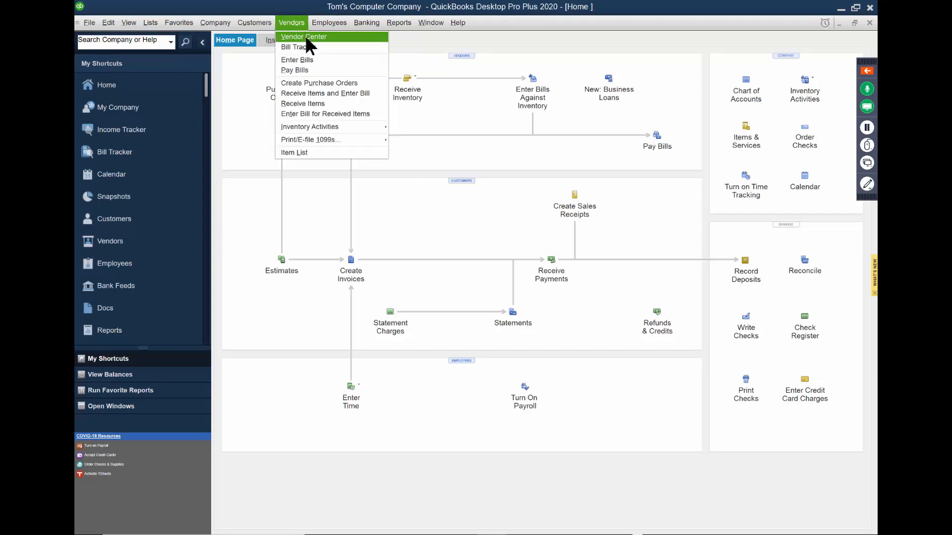
{"action": "left_click", "coordinate": [305, 37]}
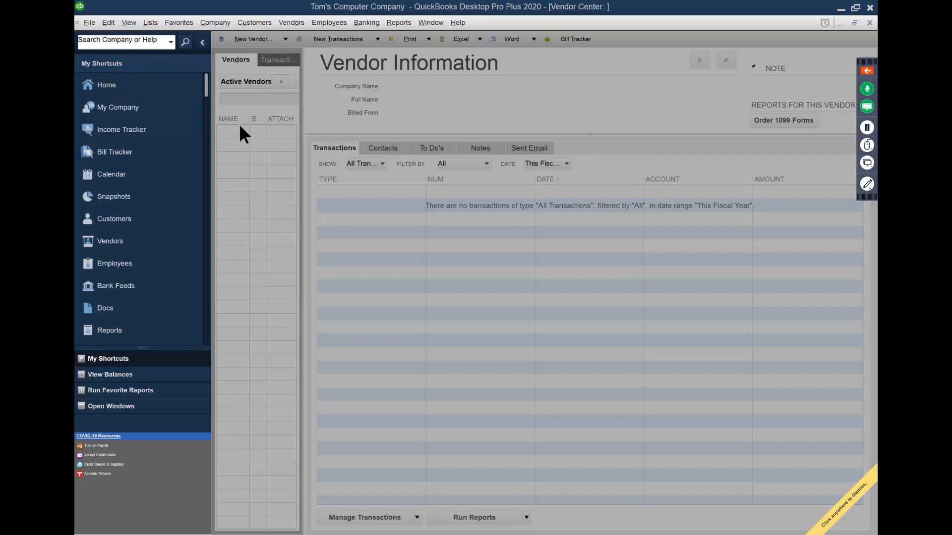
{"action": "left_click", "coordinate": [584, 318]}
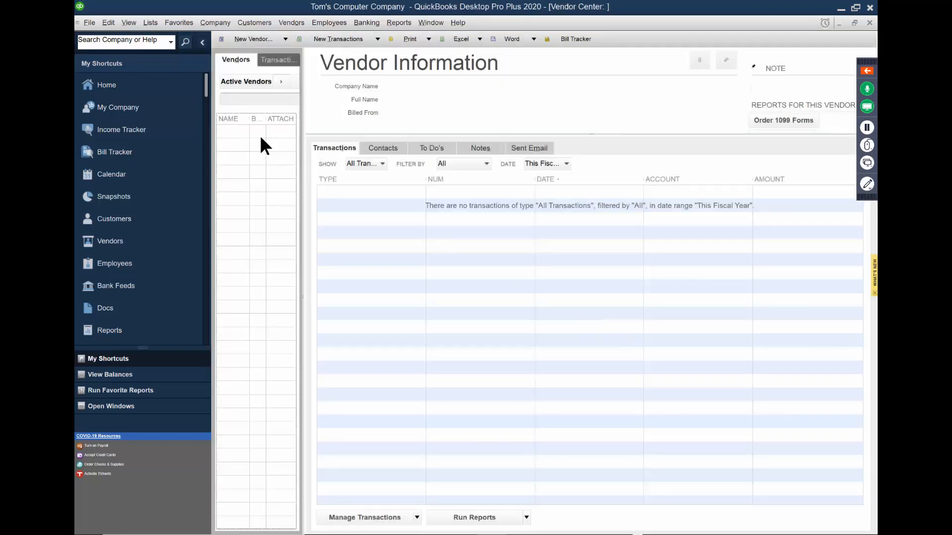
{"action": "right_click", "coordinate": [235, 126]}
{"action": "left_click", "coordinate": [246, 130]}
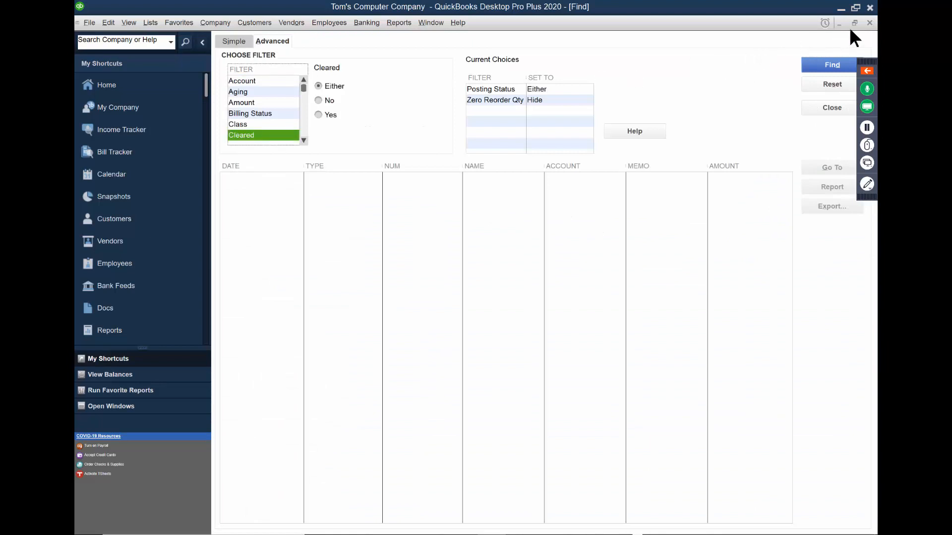
{"action": "left_click", "coordinate": [869, 22]}
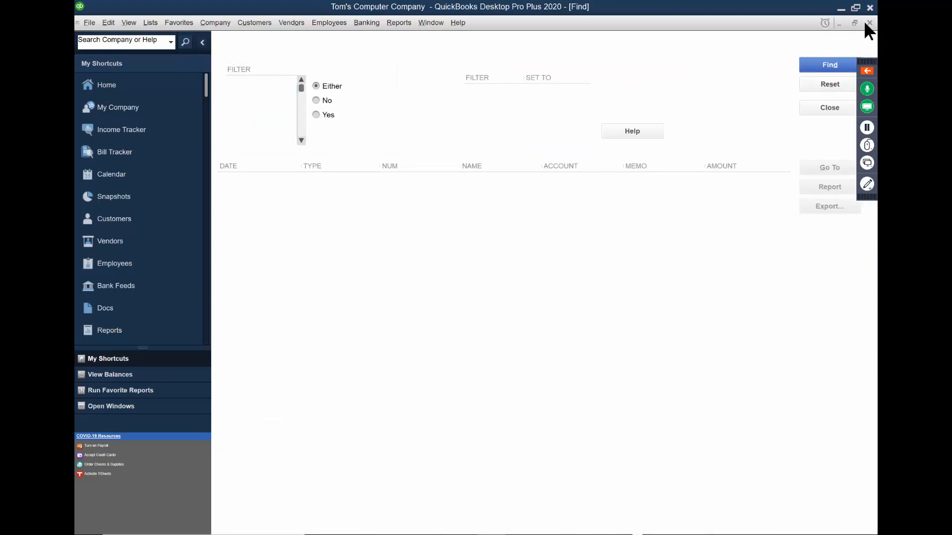
Step: Start a new vendor with Nj Power as both the vendor name and the company name
{"action": "right_click", "coordinate": [236, 141]}
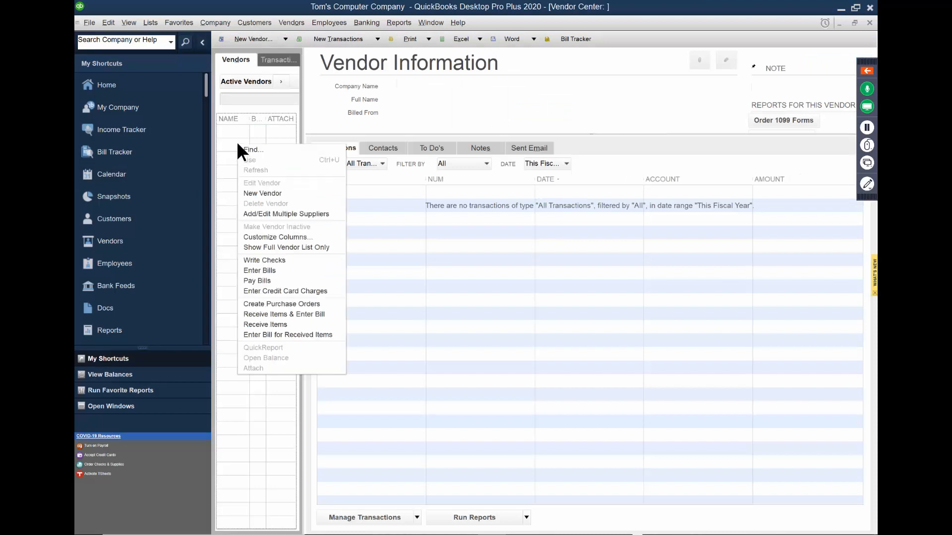
{"action": "left_click", "coordinate": [251, 193]}
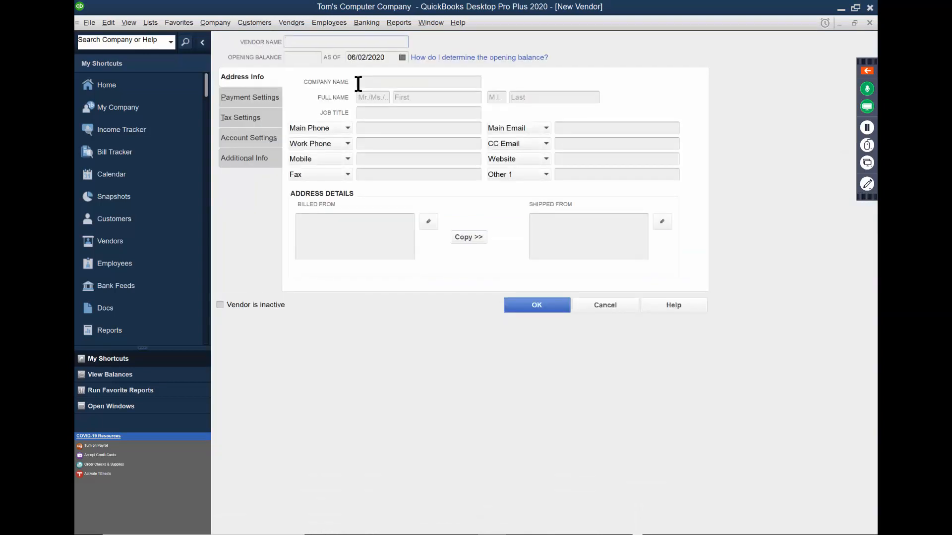
{"action": "type", "text": "Nj Power"}
{"action": "left_click_drag", "start_coordinate": [321, 43], "coordinate": [255, 46]}
{"action": "key", "text": "ctrl+c"}
{"action": "left_click", "coordinate": [392, 78]}
{"action": "key", "text": "ctrl+v"}
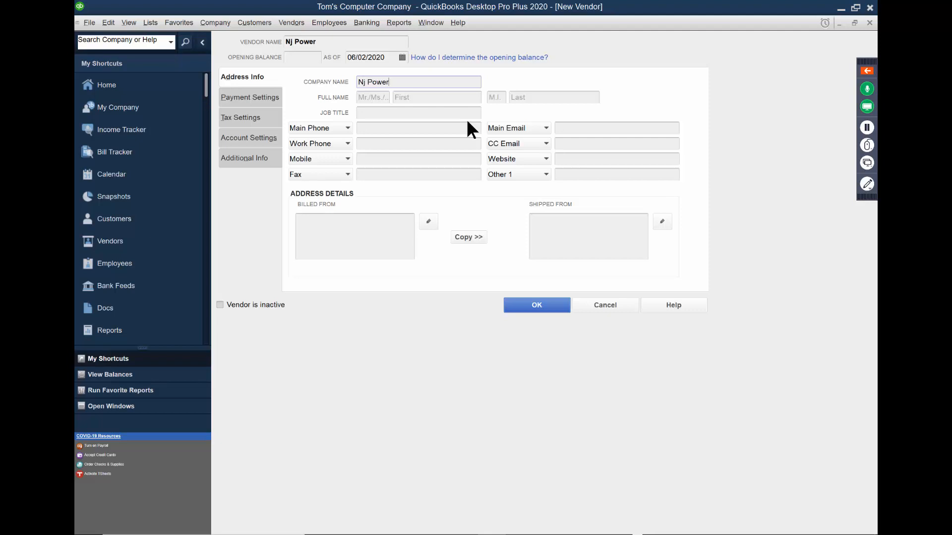
Step: Review the Nj Power vendor's tax settings and the 1099 filing options, and save the vendor
{"action": "left_click", "coordinate": [238, 126]}
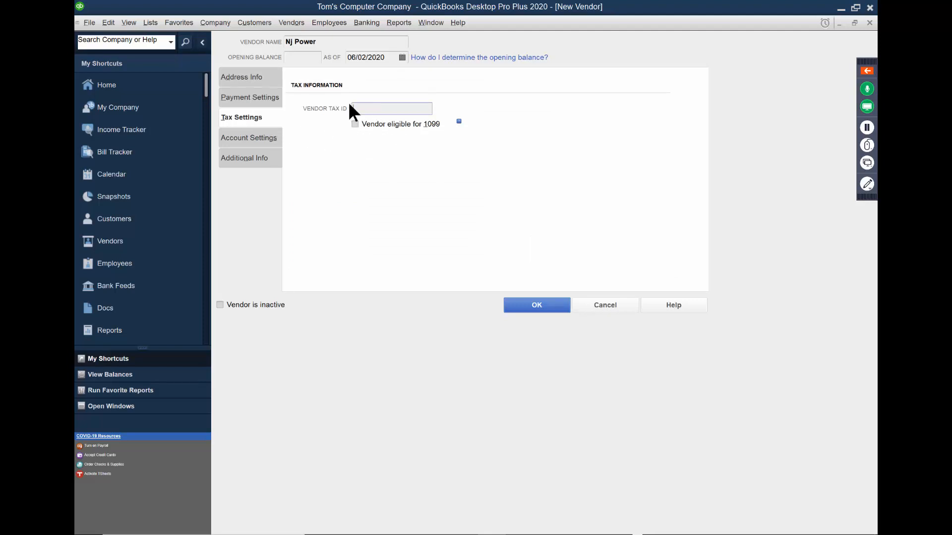
{"action": "left_click", "coordinate": [353, 109]}
{"action": "left_click", "coordinate": [292, 23]}
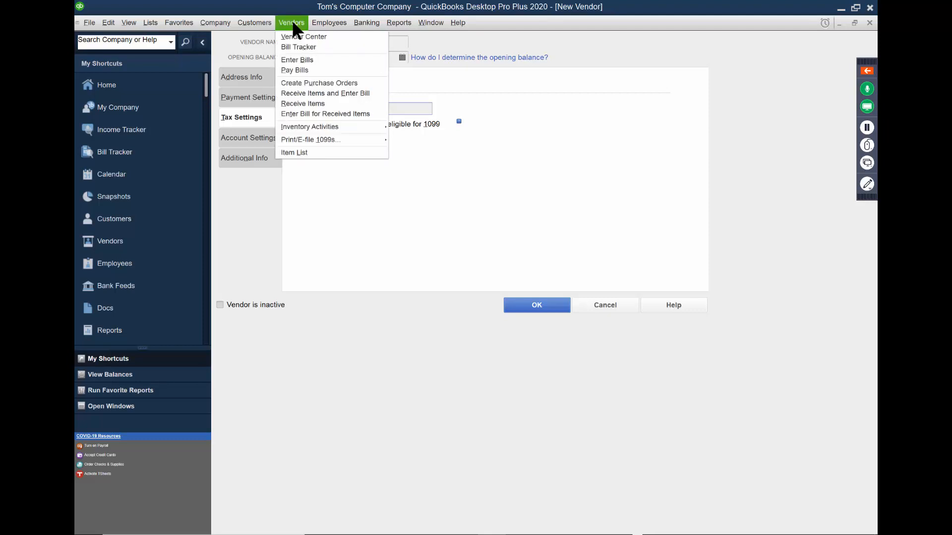
{"action": "mouse_move", "coordinate": [319, 145]}
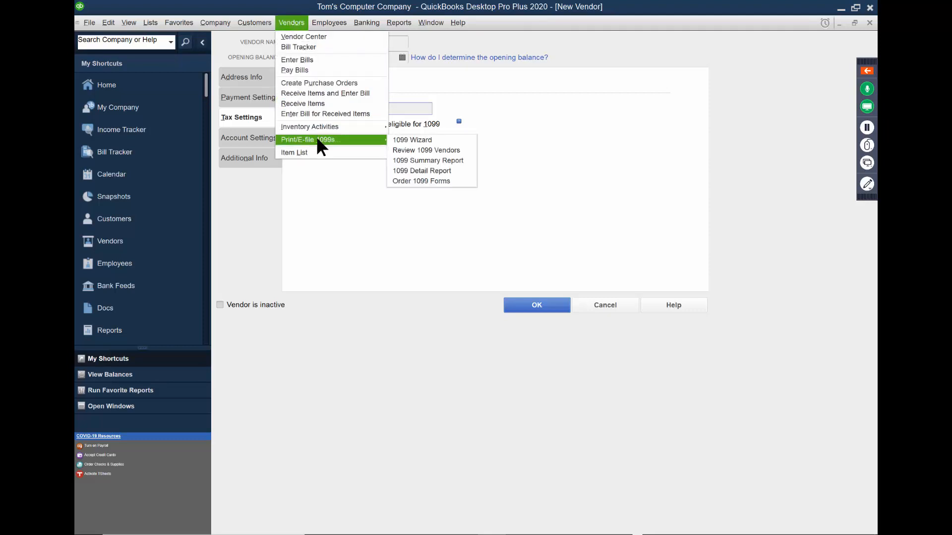
{"action": "left_click", "coordinate": [365, 162]}
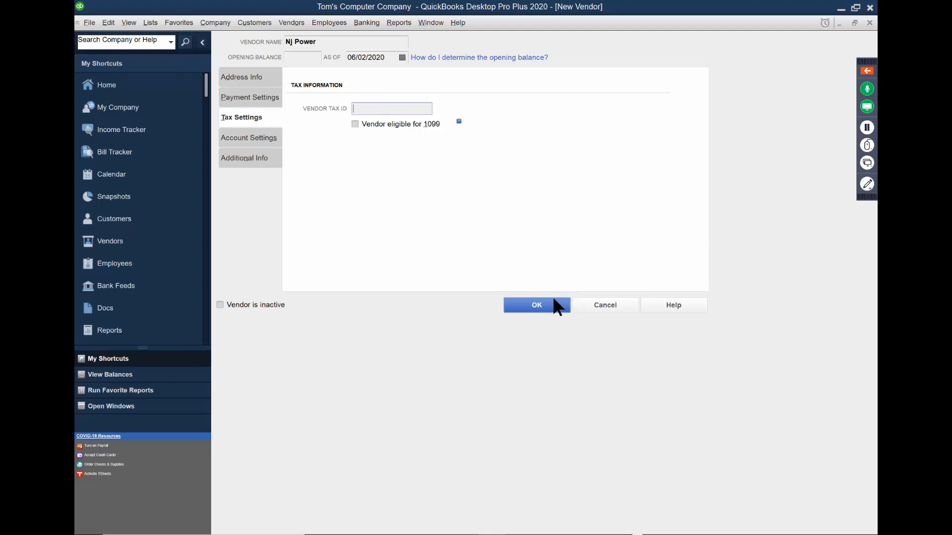
{"action": "left_click", "coordinate": [541, 303]}
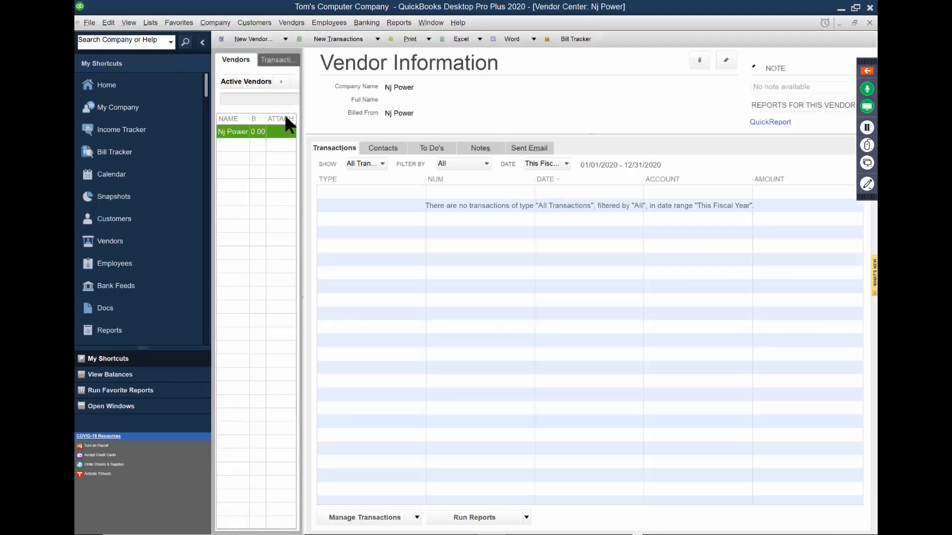
Step: Start another new vendor named Home Depot
{"action": "left_click", "coordinate": [254, 37]}
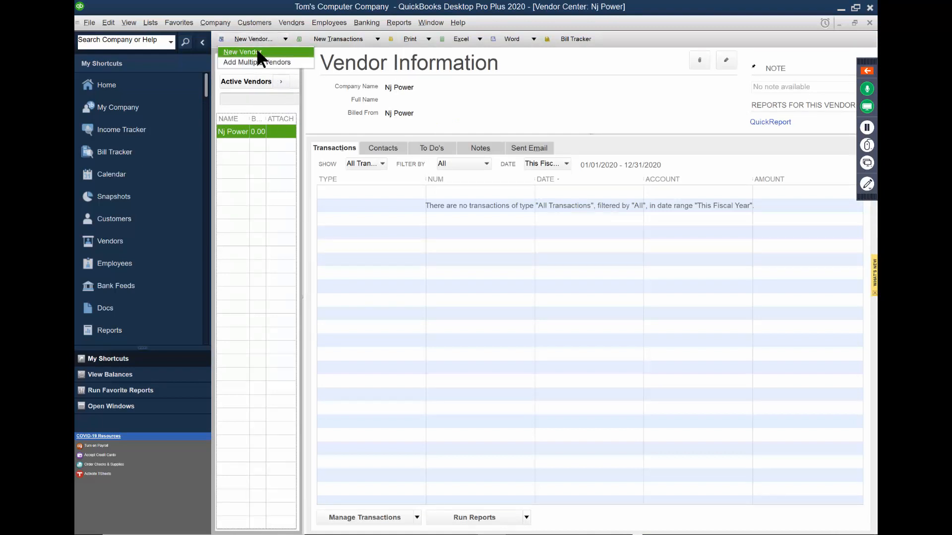
{"action": "left_click", "coordinate": [257, 52]}
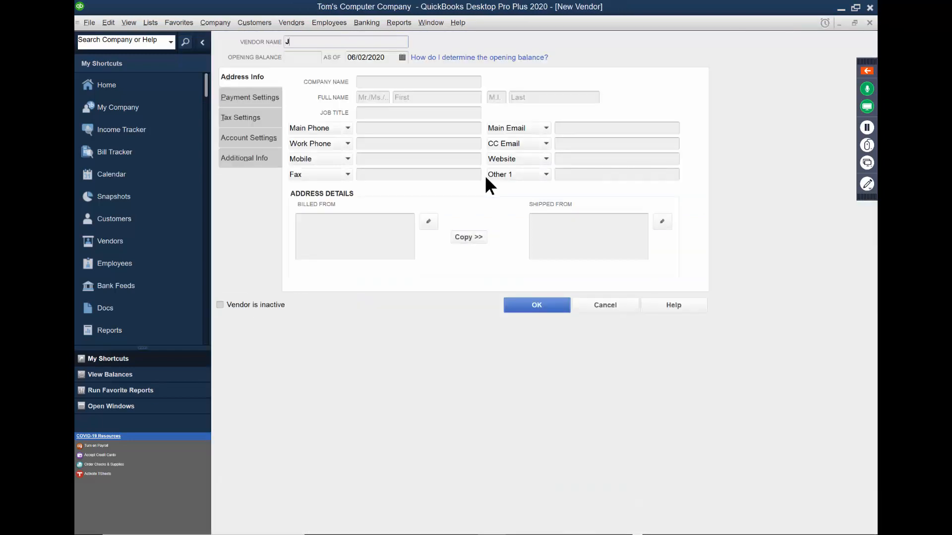
{"action": "type", "text": "Home Depot"}
{"action": "key", "text": "Tab"}
{"action": "key", "text": "Tab"}
{"action": "key", "text": "Tab"}
Step: Enter Home Depot as the vendor's company name and save the vendor
{"action": "type", "text": "Home DEp"}
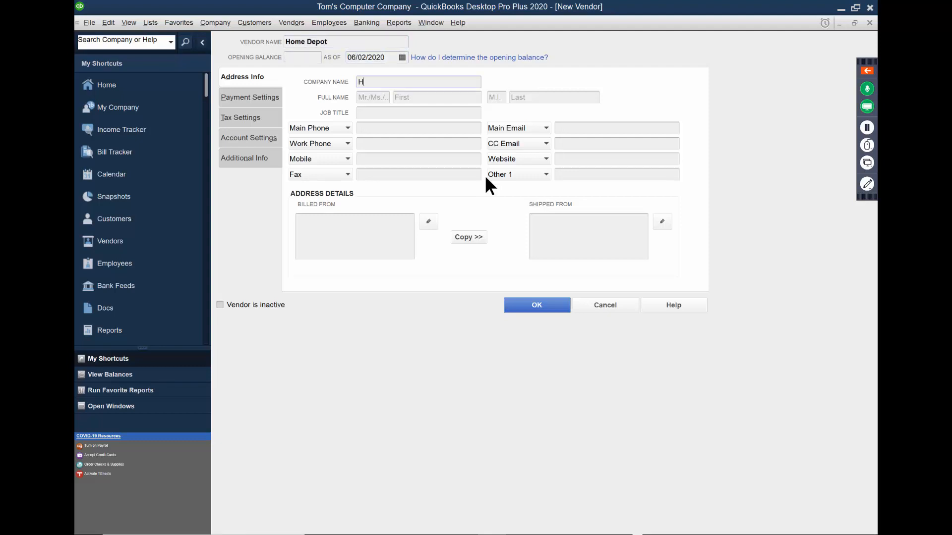
{"action": "type", "text": "ot"}
{"action": "key", "text": "BackSpace"}
{"action": "key", "text": "BackSpace"}
{"action": "key", "text": "BackSpace"}
{"action": "key", "text": "BackSpace"}
{"action": "type", "text": "epoit"}
{"action": "key", "text": "BackSpace"}
{"action": "key", "text": "BackSpace"}
{"action": "type", "text": "t"}
{"action": "left_click", "coordinate": [524, 309]}
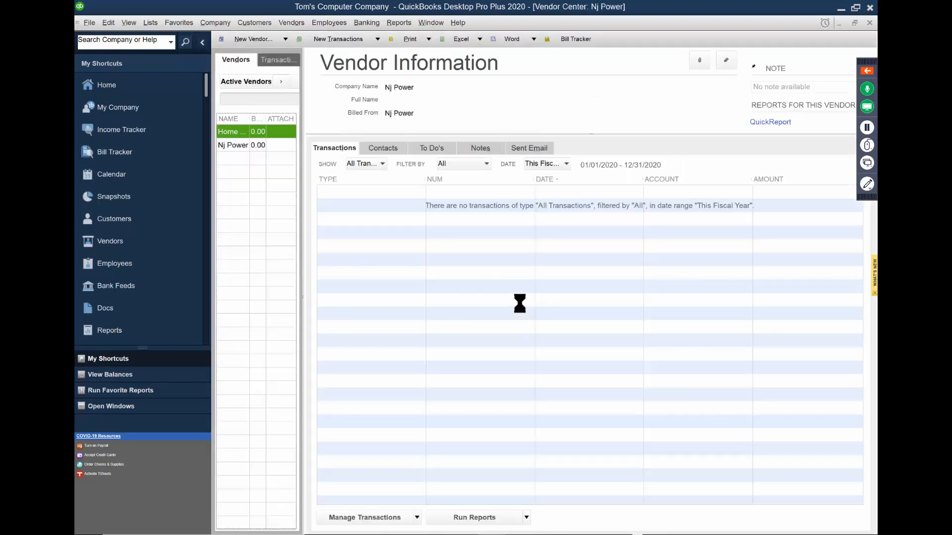
{"action": "left_click", "coordinate": [150, 25]}
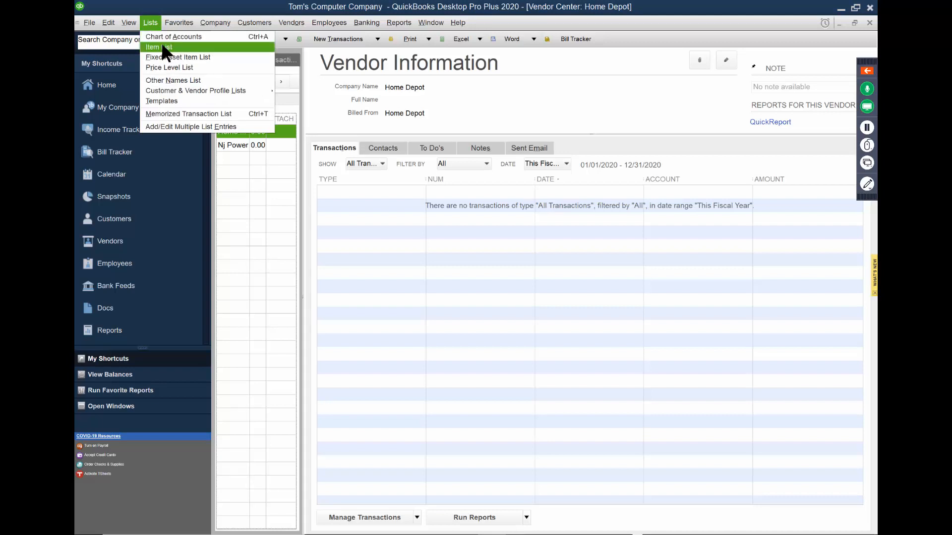
{"action": "mouse_move", "coordinate": [243, 22]}
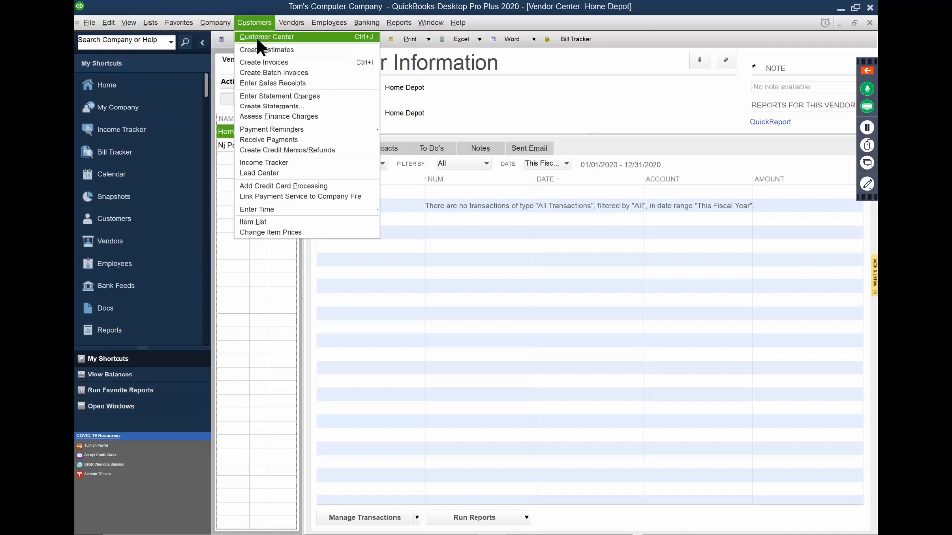
{"action": "left_click", "coordinate": [284, 22]}
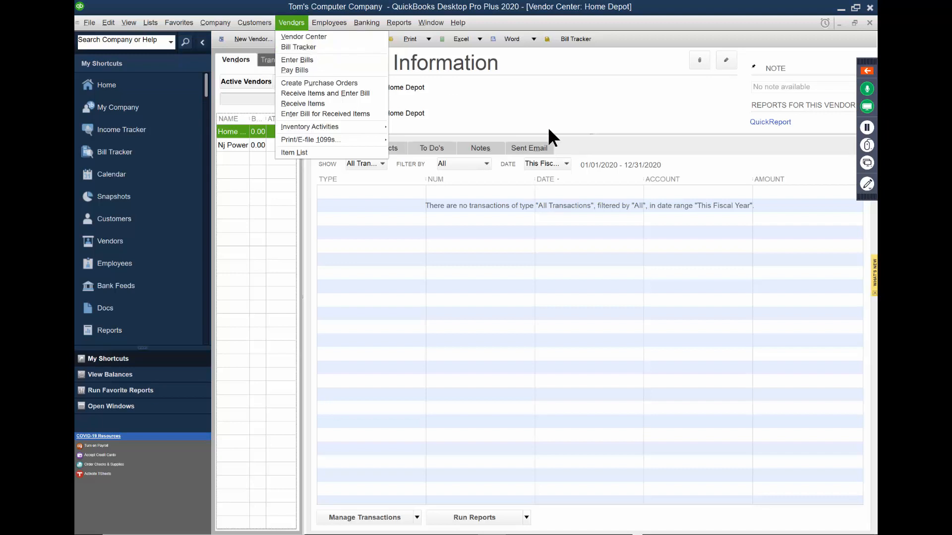
{"action": "left_click", "coordinate": [580, 91]}
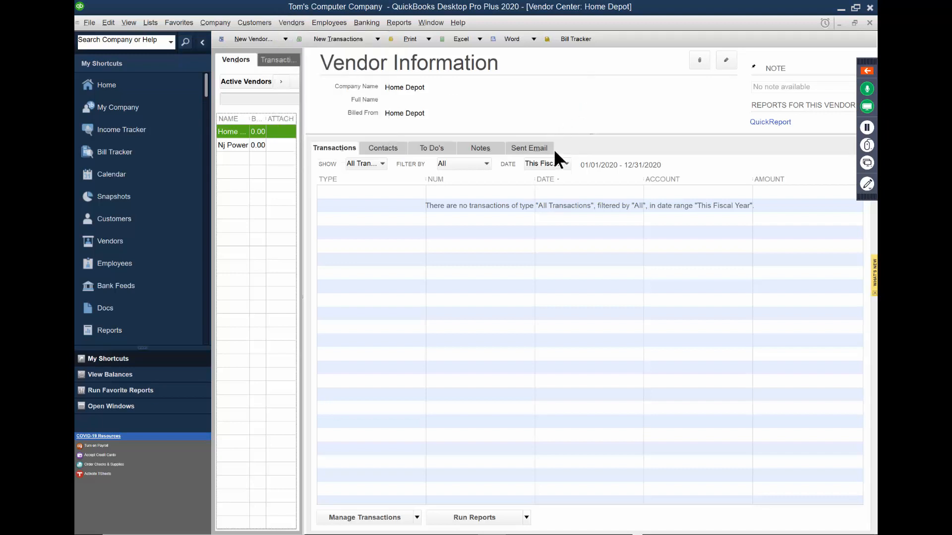